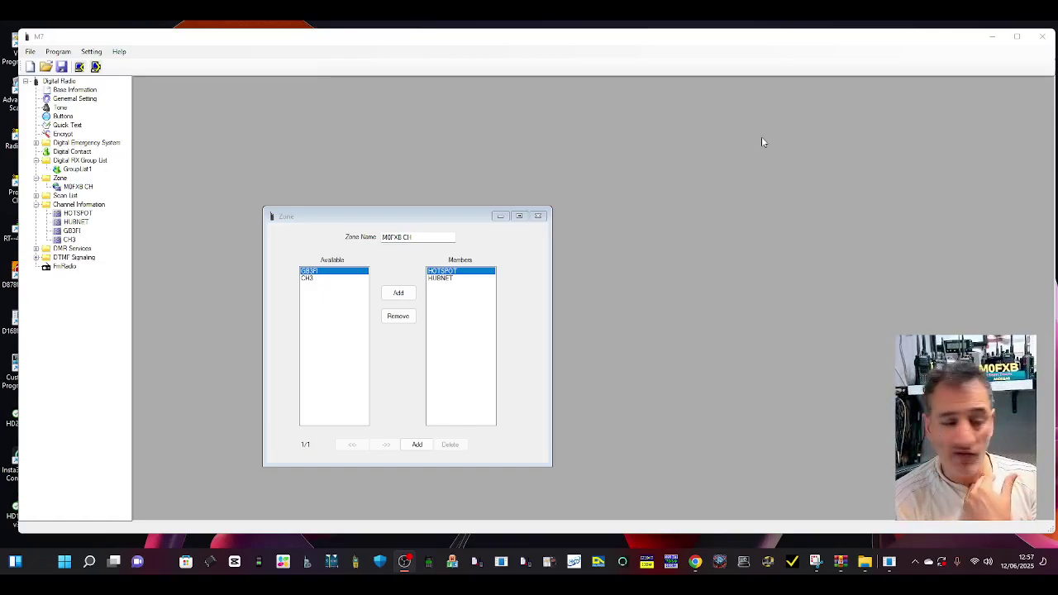
Open the communication port settings of the radio programming software.
{"action": "left_click", "coordinate": [764, 149]}
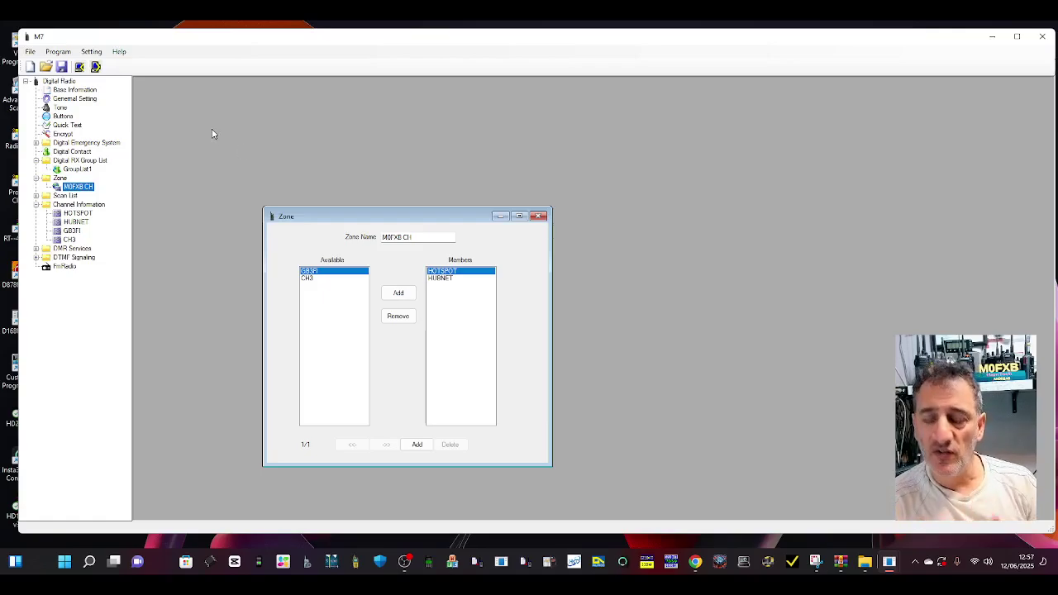
{"action": "left_click", "coordinate": [71, 52]}
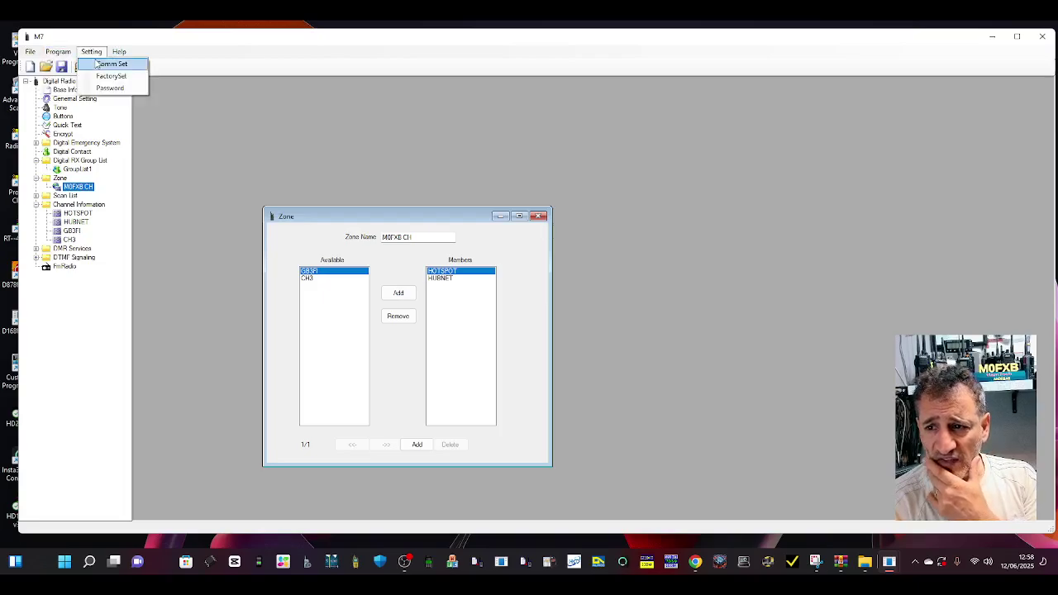
{"action": "left_click", "coordinate": [111, 63]}
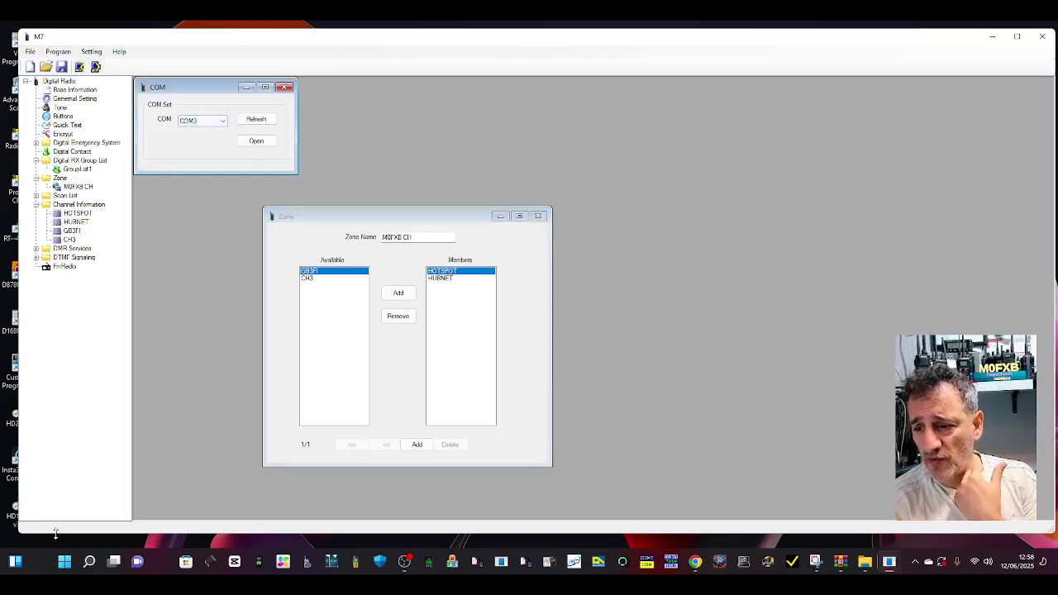
Look up the USB-SERIAL CH340 adapter's COM port number in Windows Device Manager, and minimize that window.
{"action": "right_click", "coordinate": [64, 561]}
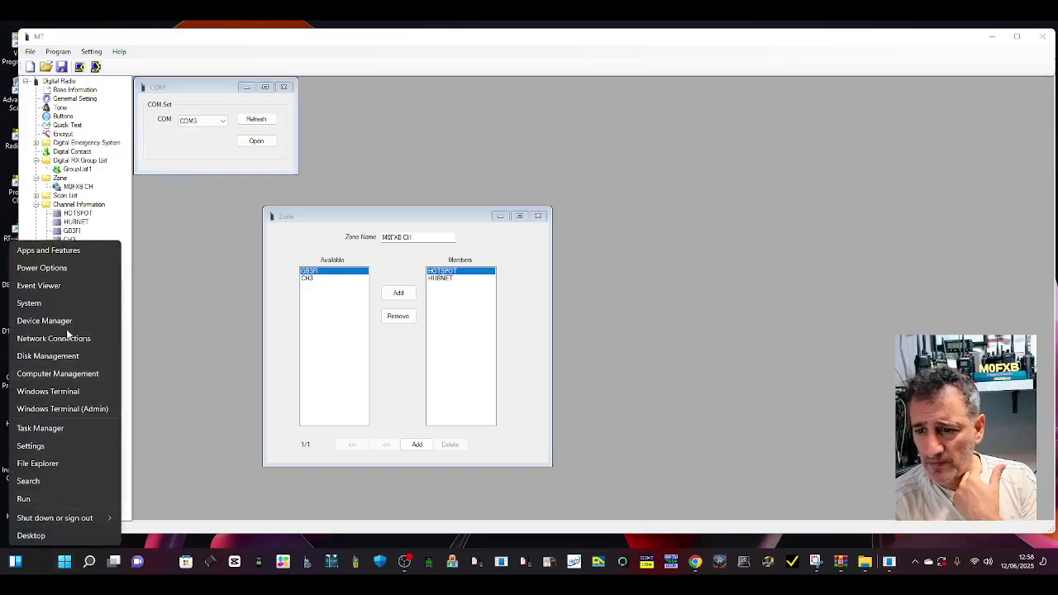
{"action": "left_click", "coordinate": [105, 331]}
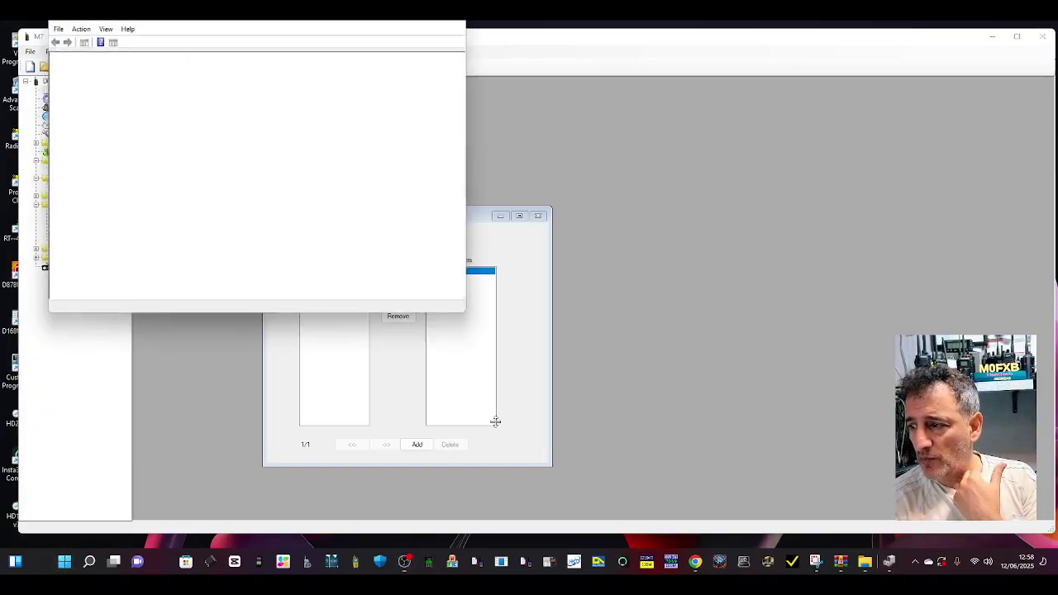
{"action": "left_click_drag", "start_coordinate": [383, 21], "coordinate": [380, 86]}
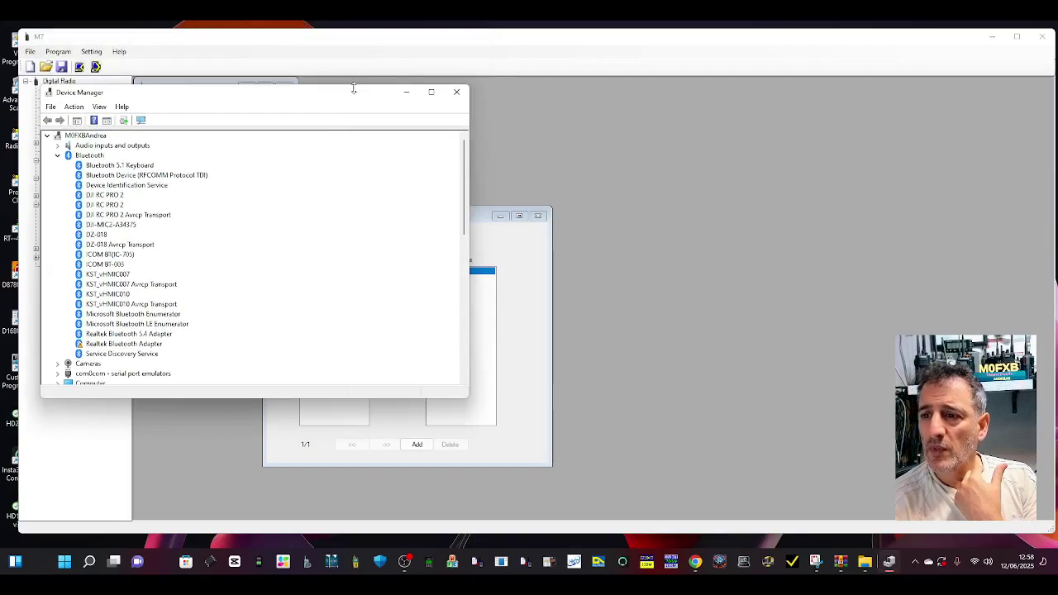
{"action": "scroll", "coordinate": [124, 327], "scroll_direction": "down", "scroll_amount": 5}
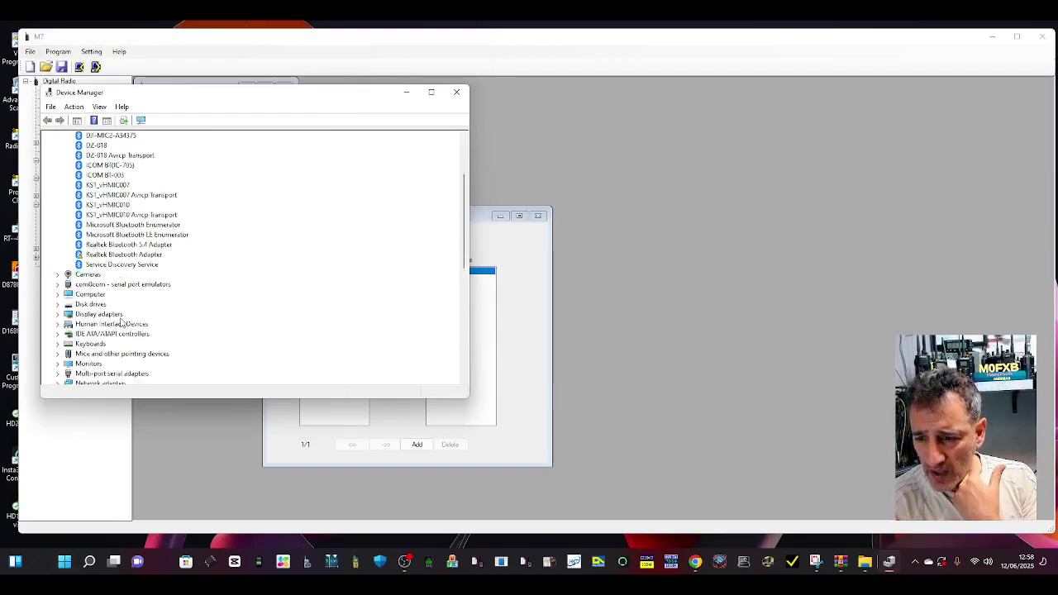
{"action": "double_click", "coordinate": [123, 344]}
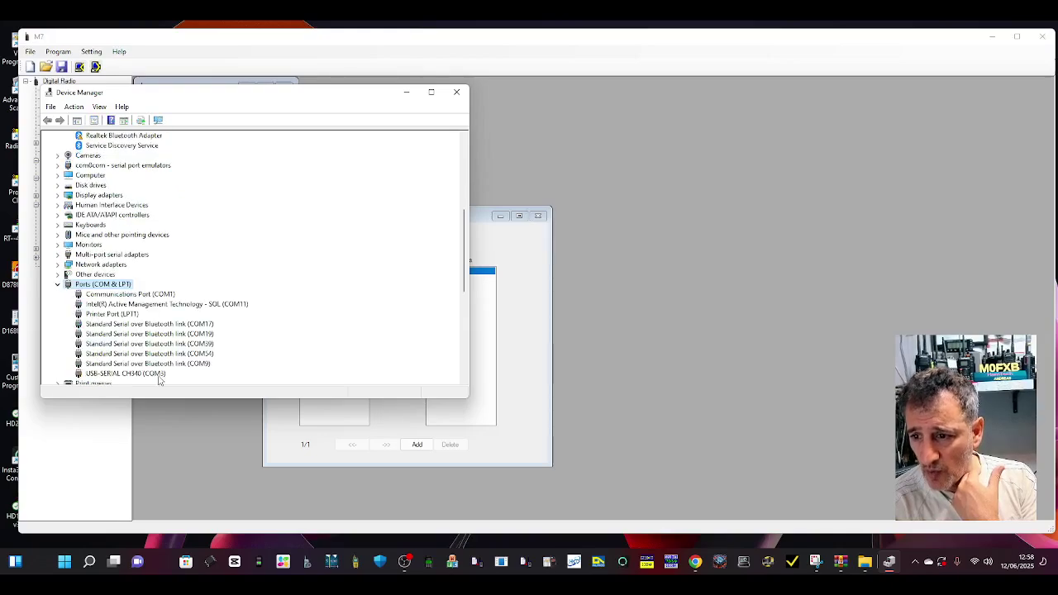
{"action": "left_click", "coordinate": [406, 92]}
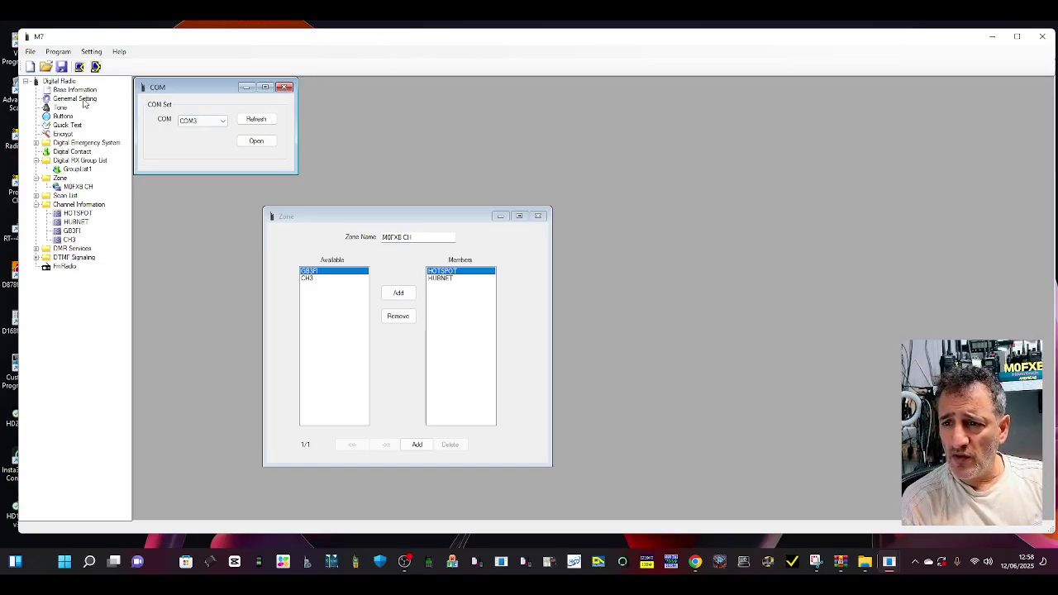
Correct the owner's DMR radio ID in the general settings.
{"action": "double_click", "coordinate": [81, 99]}
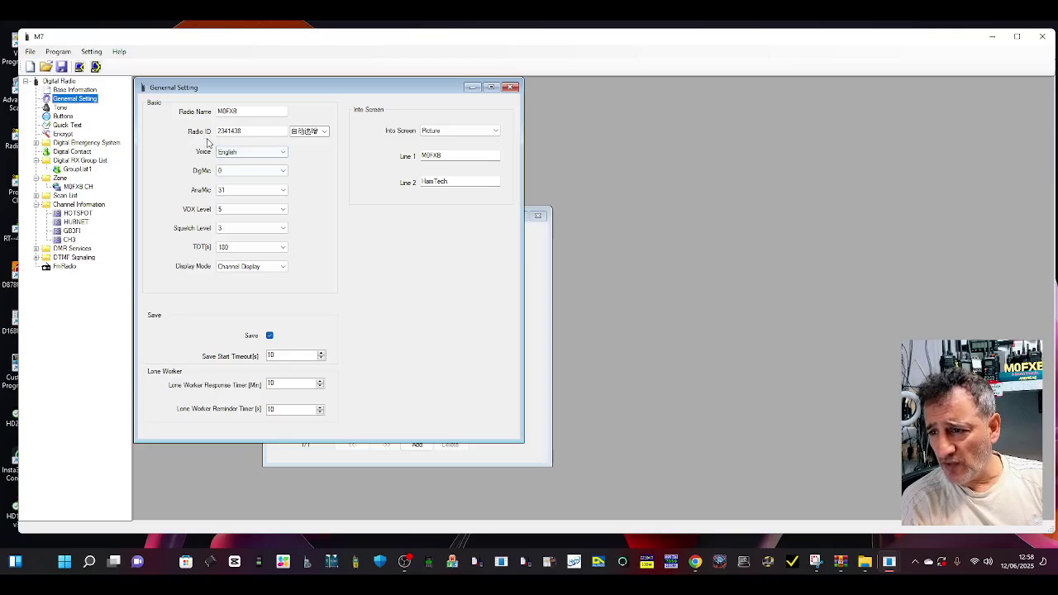
{"action": "left_click", "coordinate": [248, 130]}
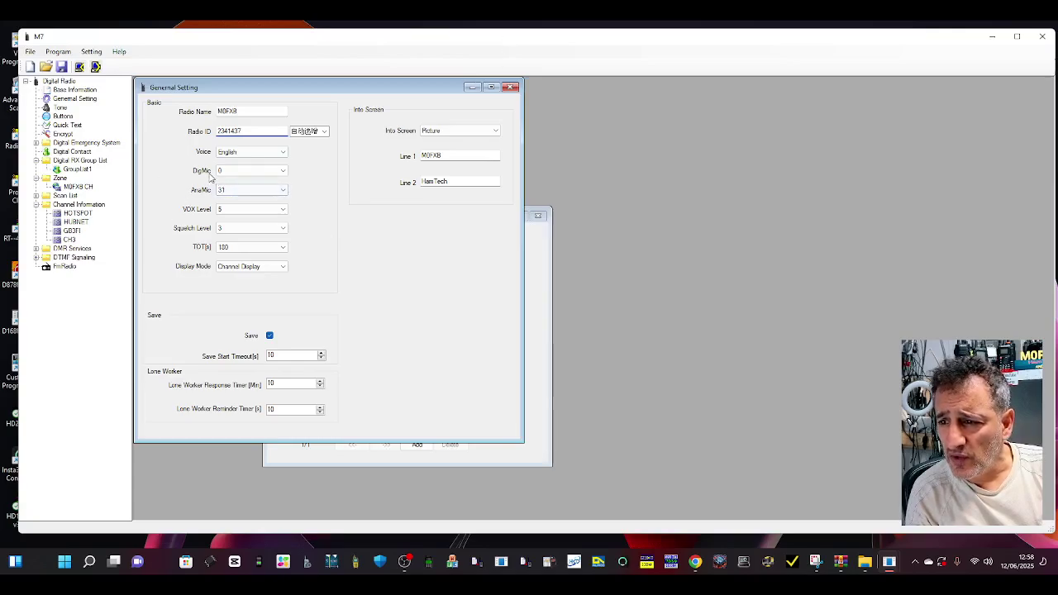
Examine the available DigMic levels and the remaining general settings, leaving the values as they are.
{"action": "left_click", "coordinate": [283, 171]}
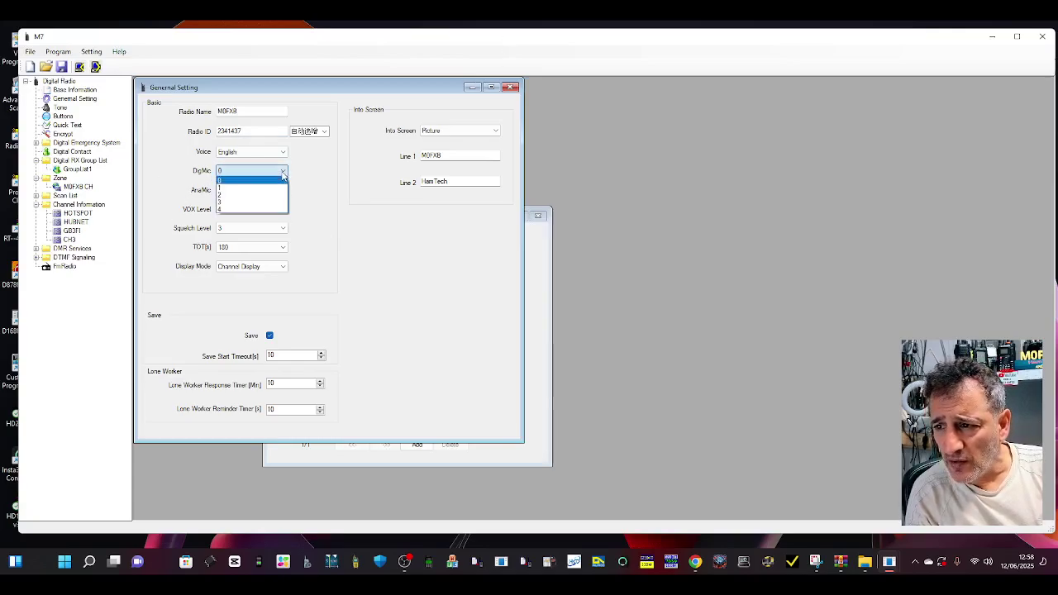
{"action": "left_click", "coordinate": [283, 171]}
{"action": "left_click", "coordinate": [283, 171]}
{"action": "left_click", "coordinate": [283, 171]}
{"action": "left_click", "coordinate": [282, 171]}
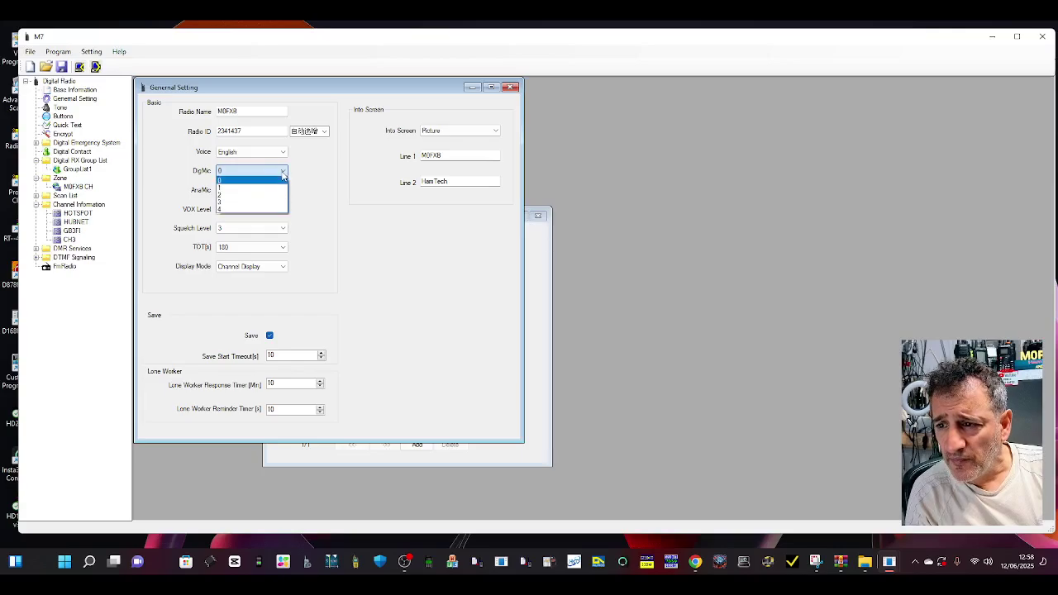
{"action": "left_click", "coordinate": [283, 171]}
{"action": "left_click", "coordinate": [510, 87]}
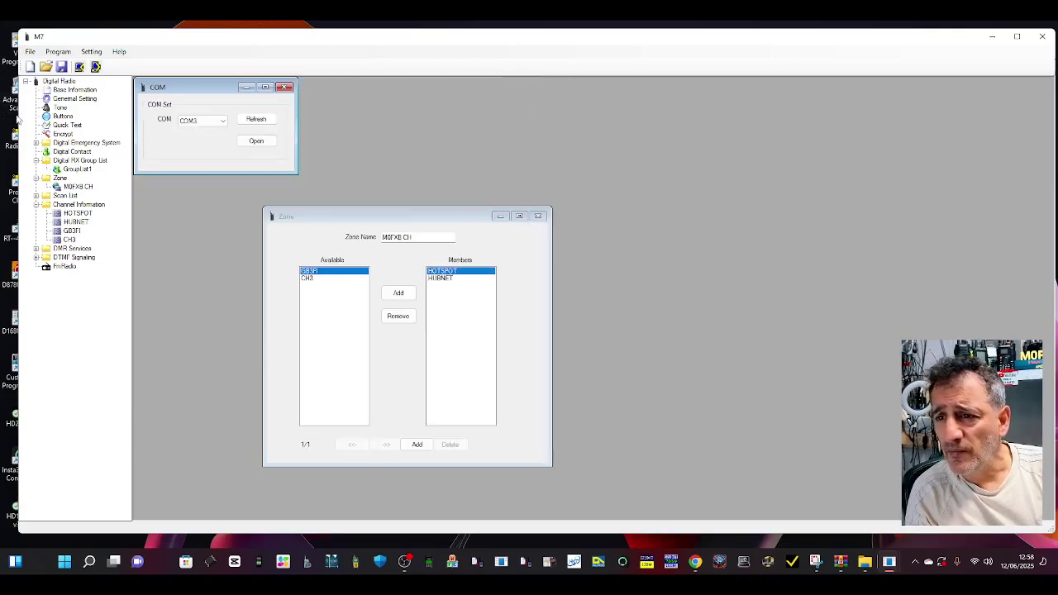
{"action": "double_click", "coordinate": [88, 100]}
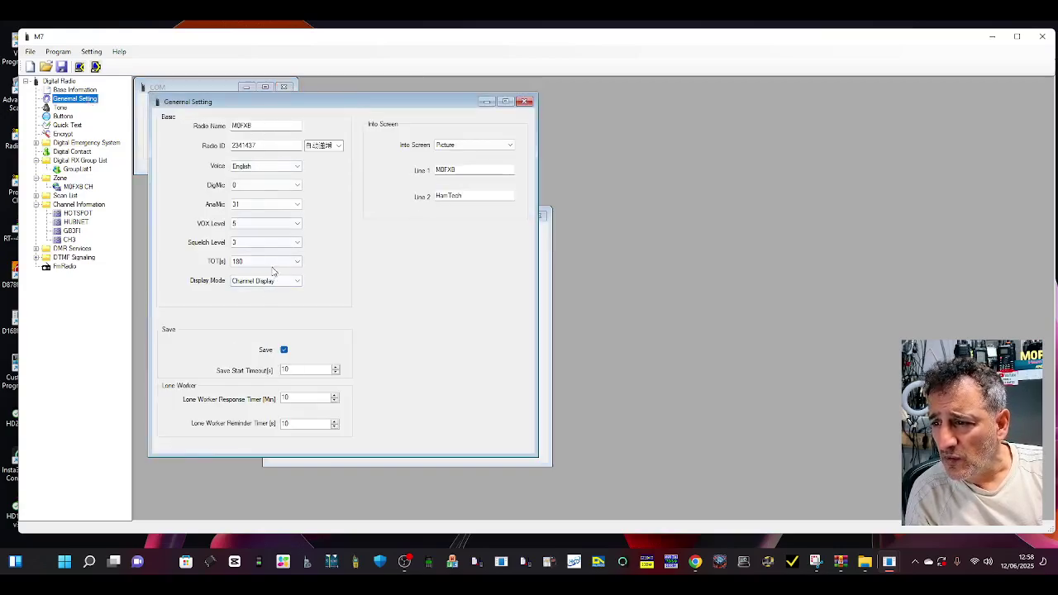
{"action": "left_click", "coordinate": [523, 101]}
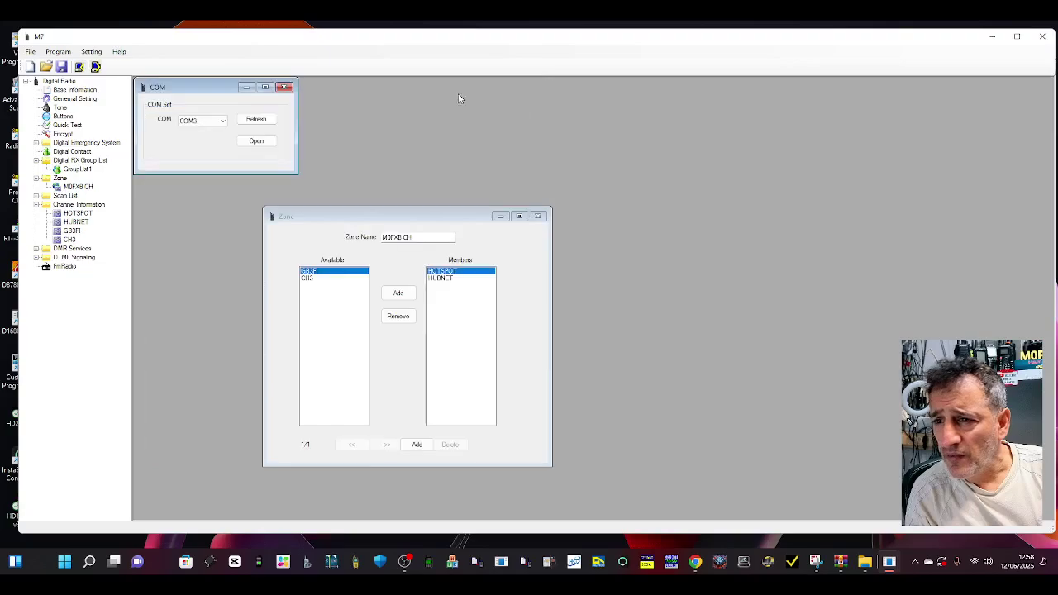
Review the tone settings and the short and long press functions assigned to the side buttons.
{"action": "double_click", "coordinate": [68, 111]}
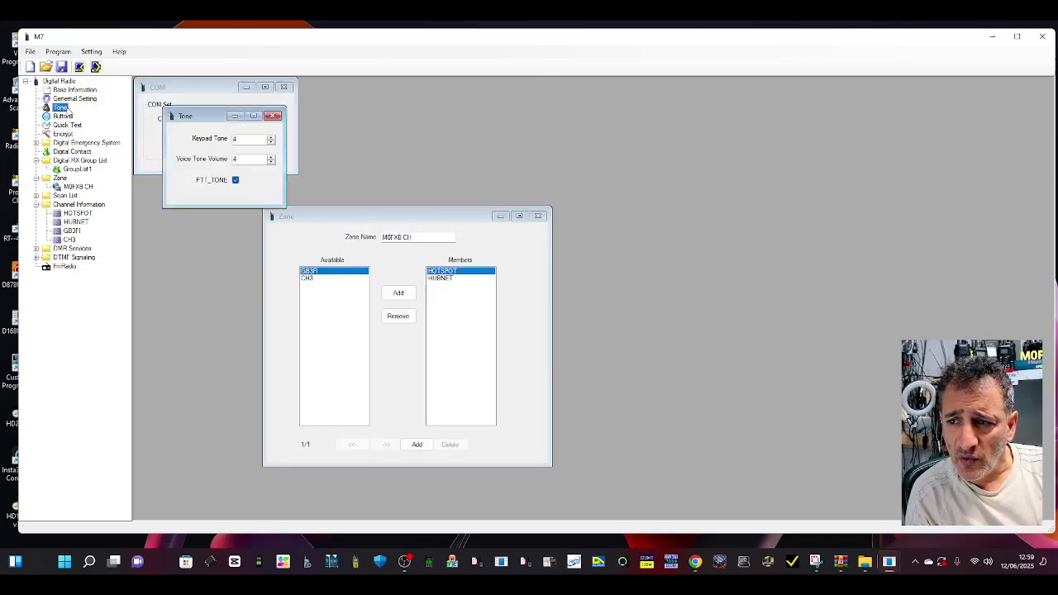
{"action": "double_click", "coordinate": [63, 116]}
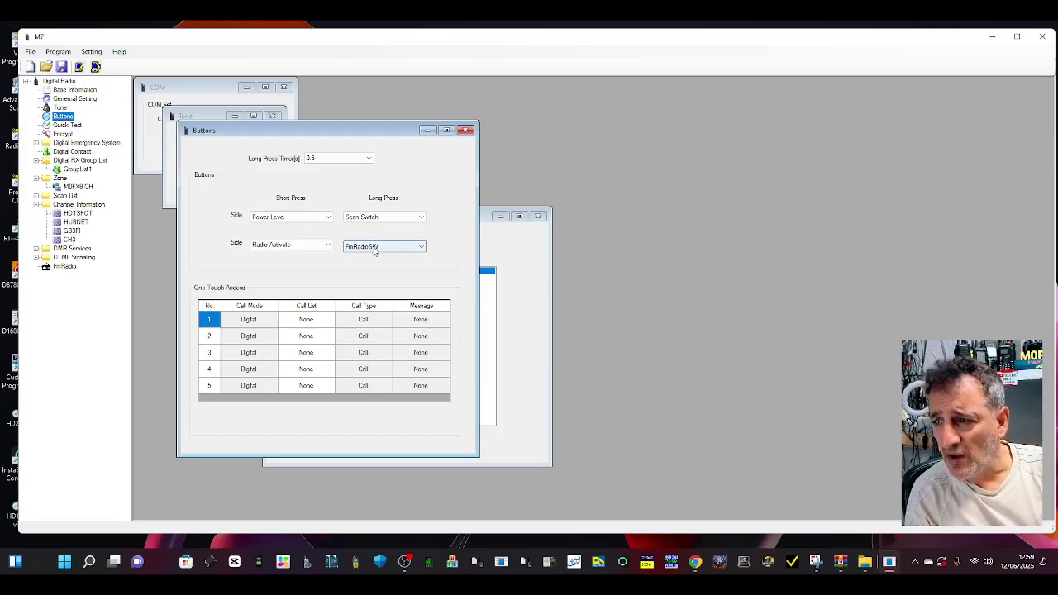
{"action": "left_click", "coordinate": [466, 130]}
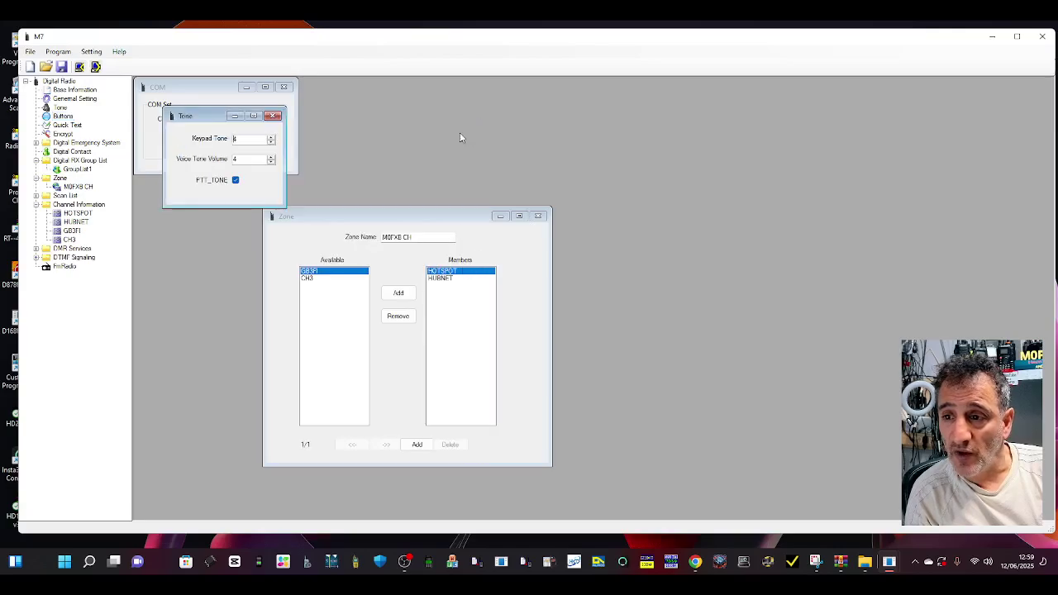
Correct the call name of the group call contact with call ID 9 to LOCAL, and close the contacts.
{"action": "double_click", "coordinate": [73, 153]}
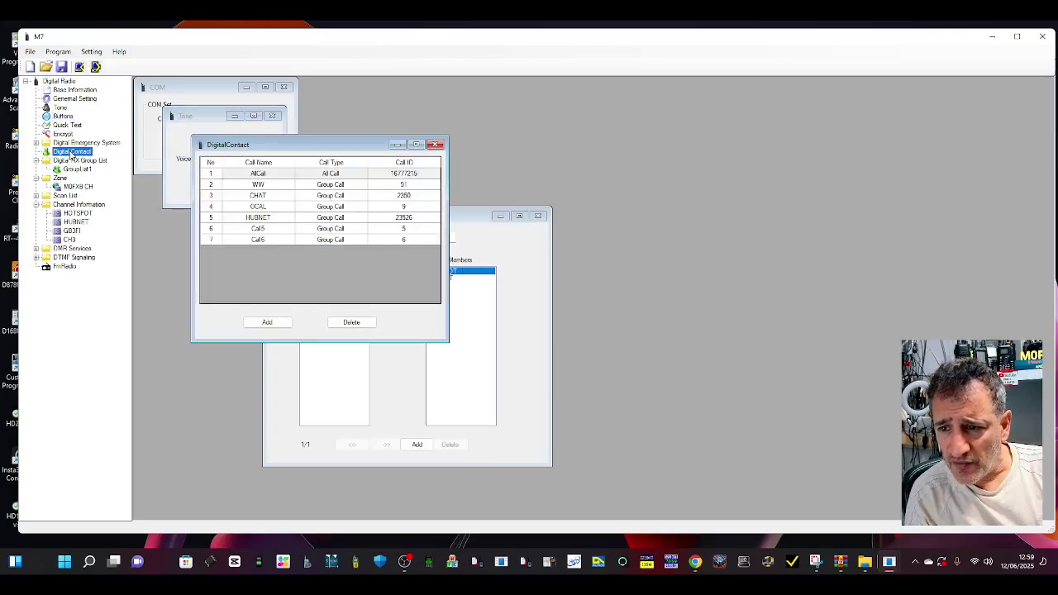
{"action": "left_click", "coordinate": [405, 562]}
{"action": "left_click", "coordinate": [413, 563]}
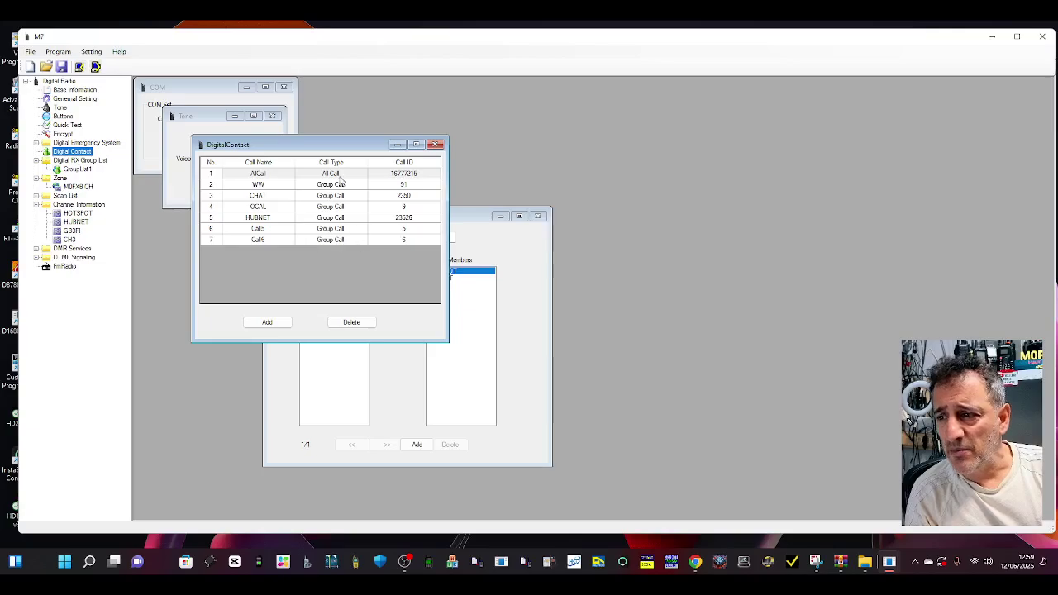
{"action": "double_click", "coordinate": [258, 207]}
{"action": "key", "text": "Home"}
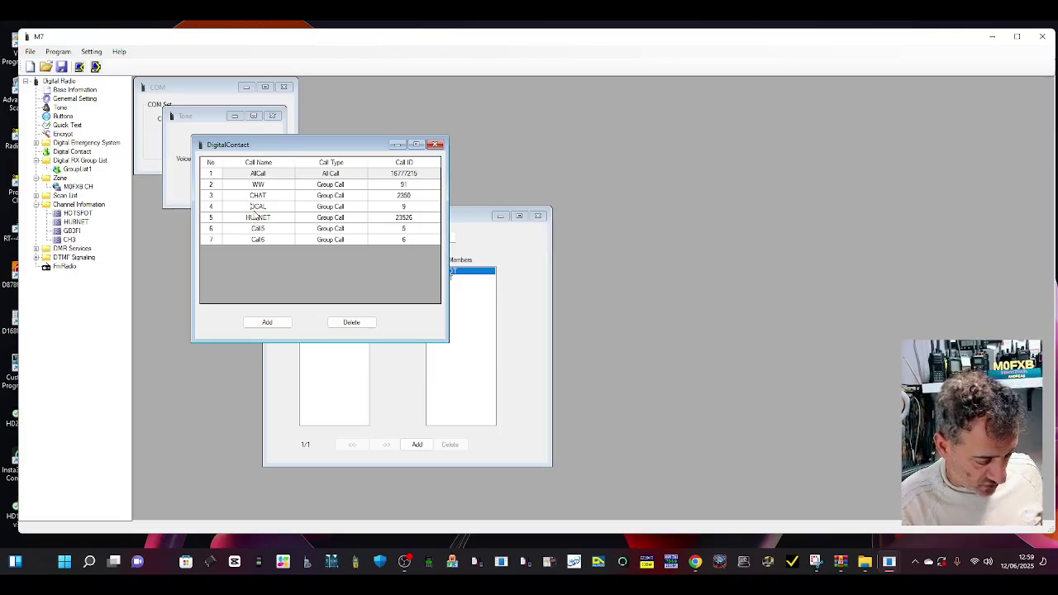
{"action": "type", "text": "L"}
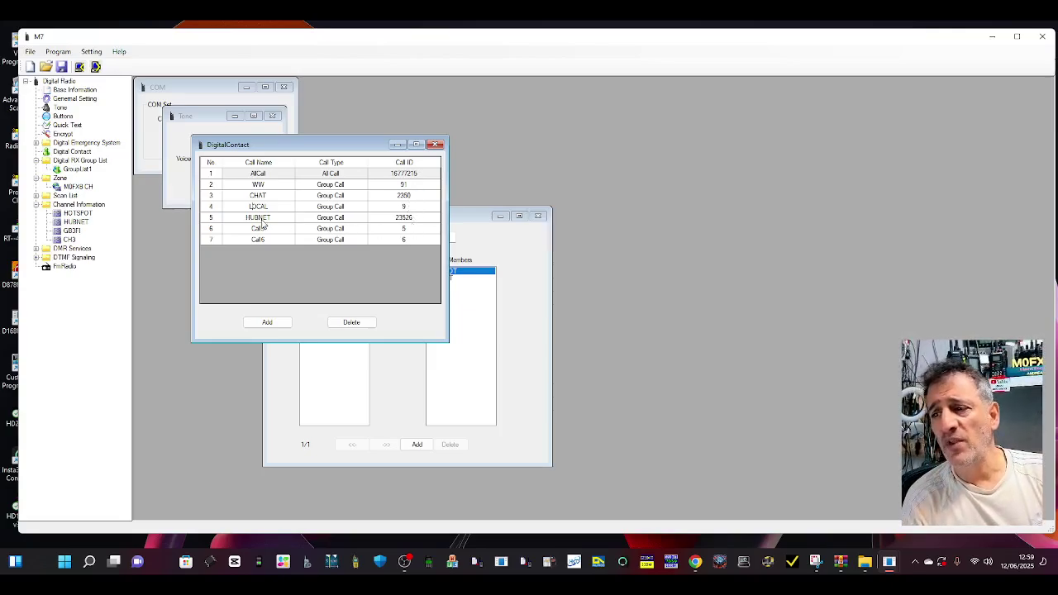
{"action": "left_click", "coordinate": [435, 146]}
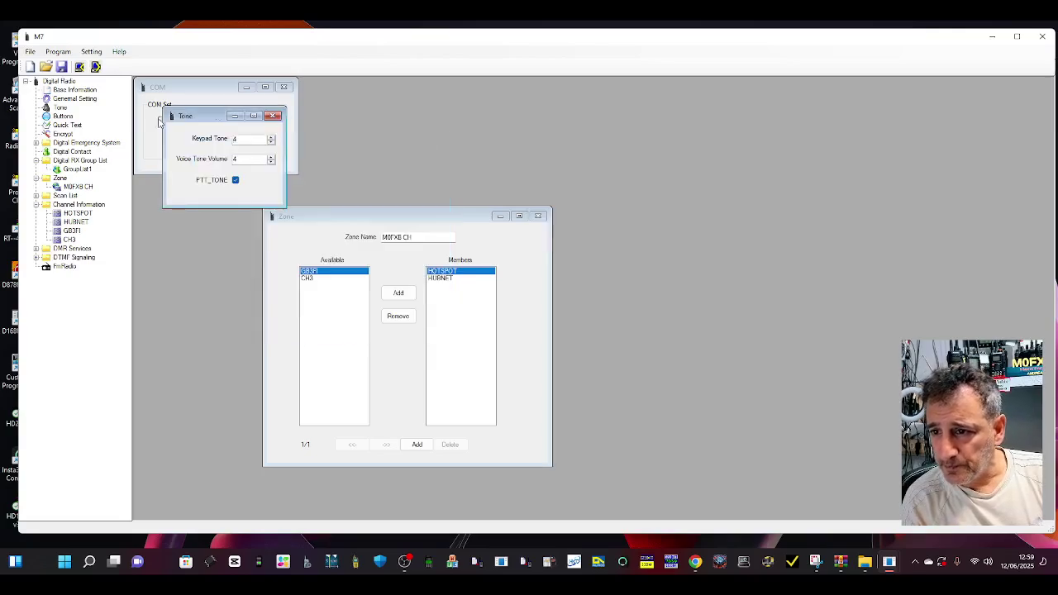
Add the LOCAL contact to the members of the receive group list GroupList1, and close the list.
{"action": "double_click", "coordinate": [78, 169]}
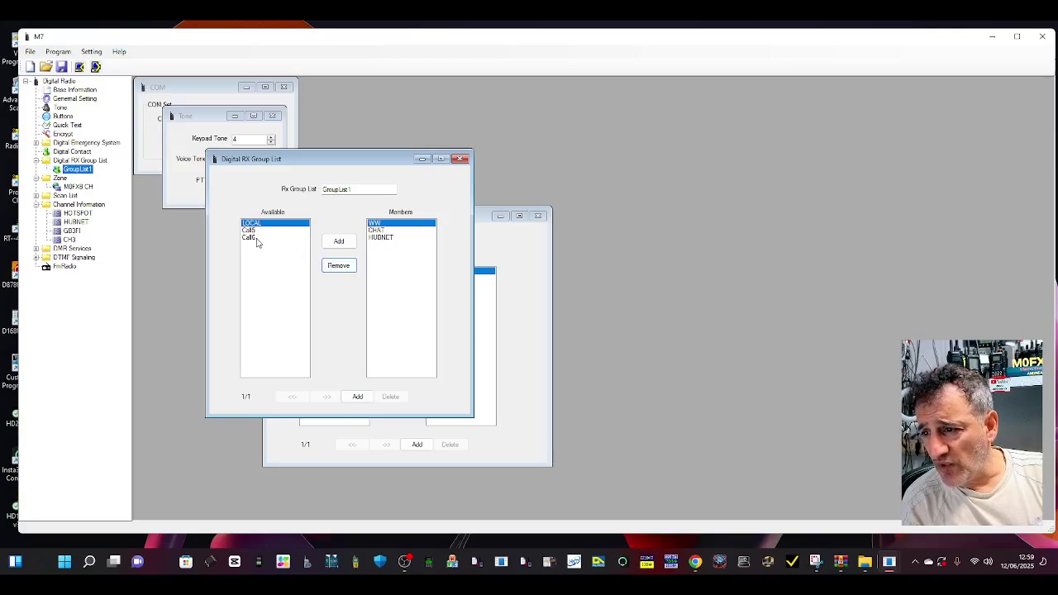
{"action": "left_click", "coordinate": [338, 242]}
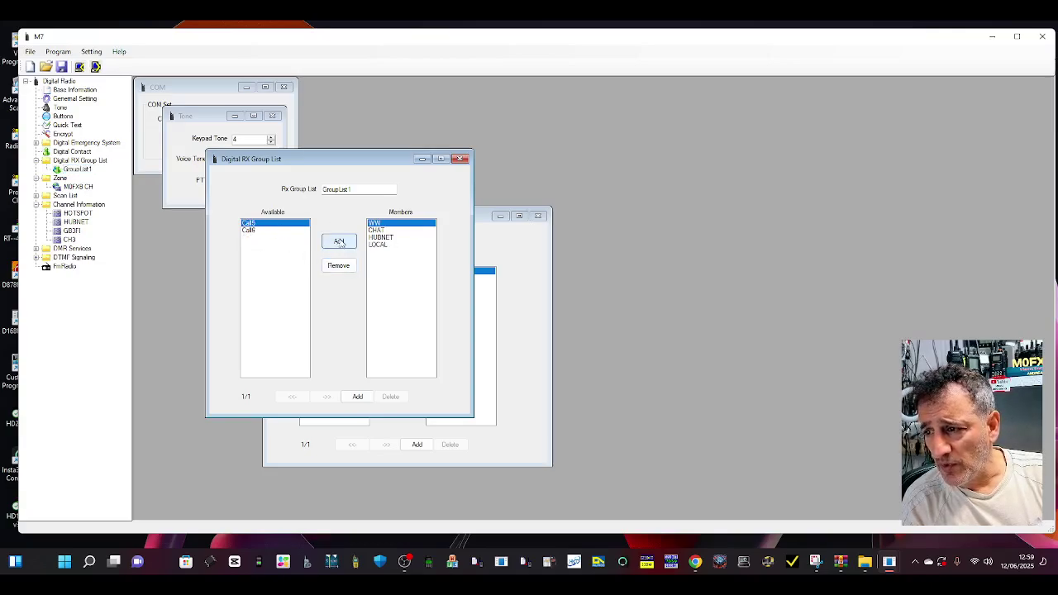
{"action": "left_click", "coordinate": [462, 161]}
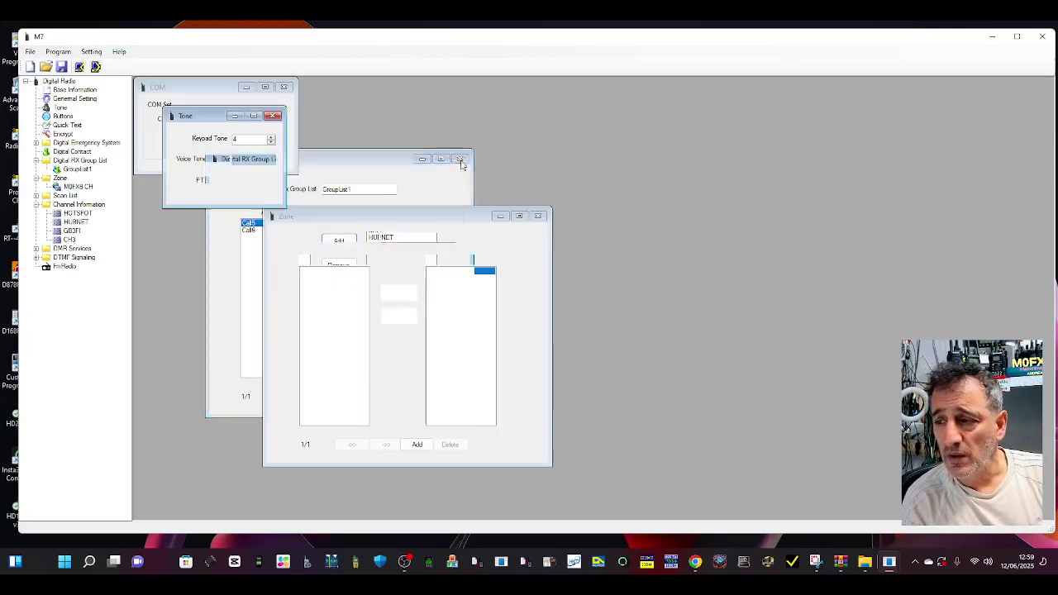
{"action": "left_click", "coordinate": [76, 204]}
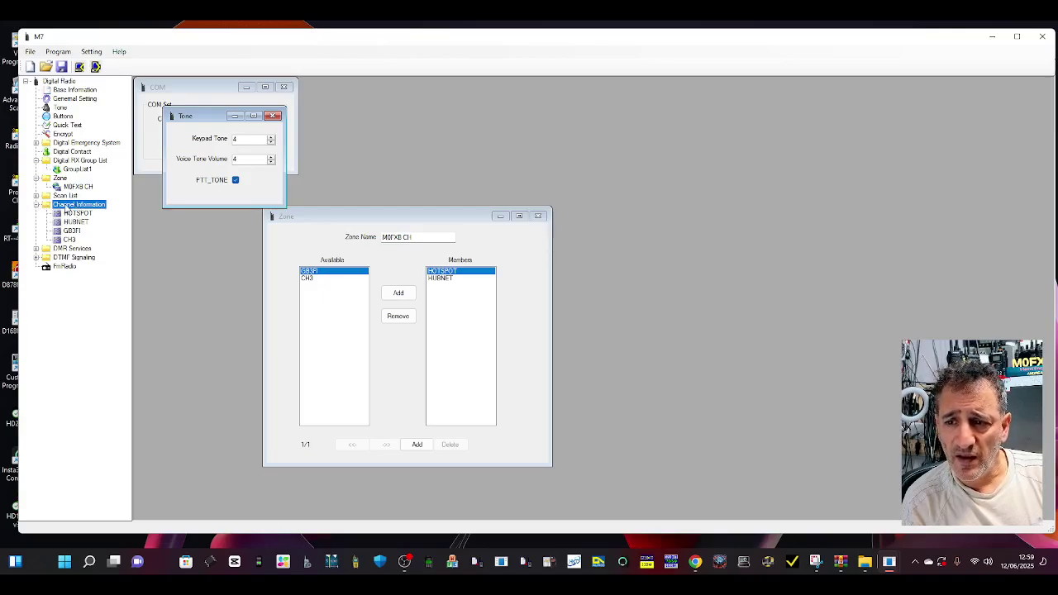
{"action": "double_click", "coordinate": [65, 207]}
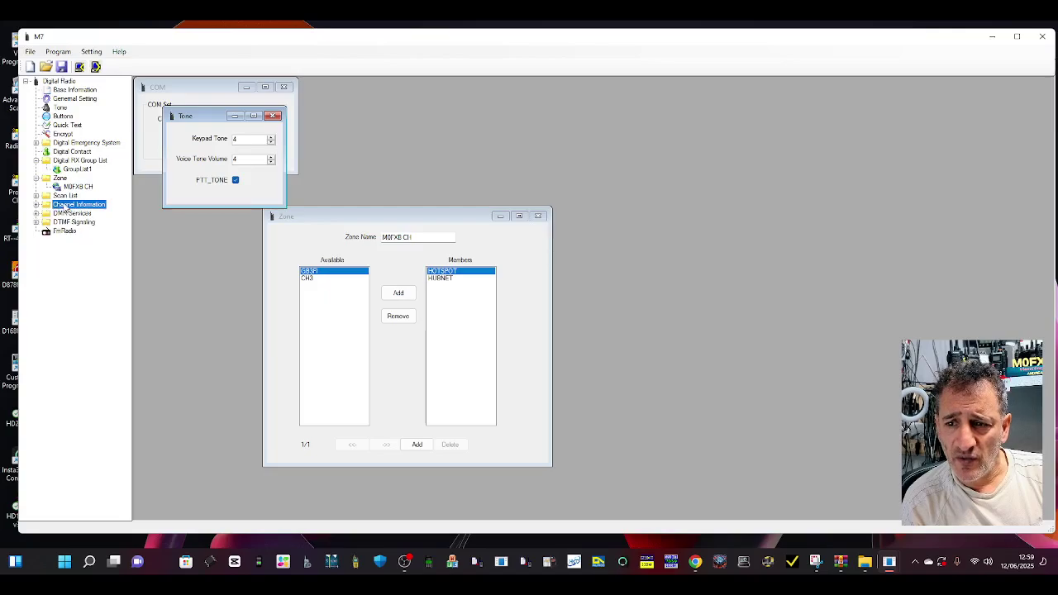
{"action": "double_click", "coordinate": [66, 207]}
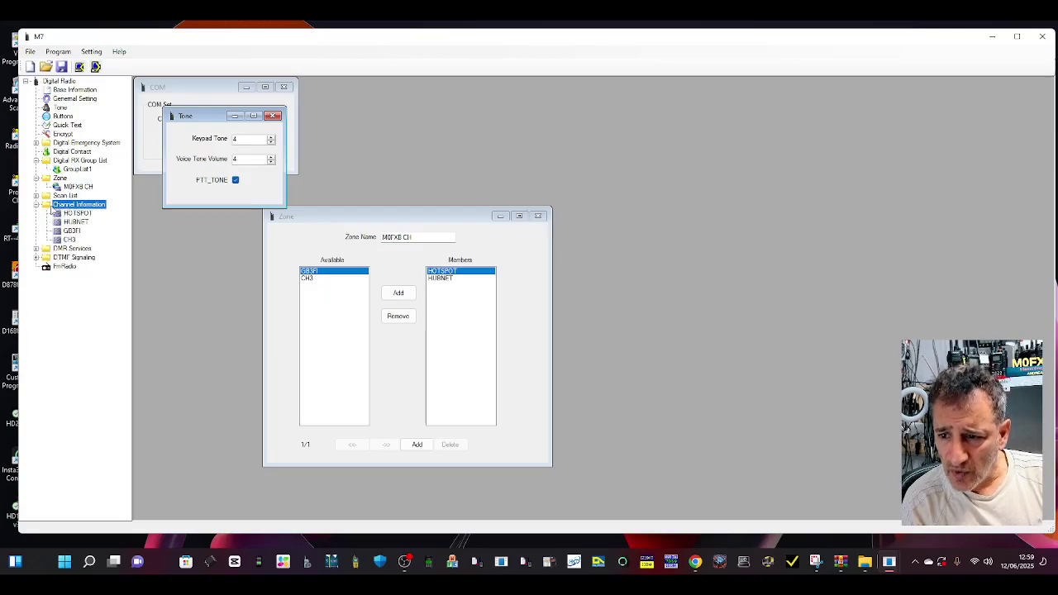
{"action": "double_click", "coordinate": [47, 209]}
{"action": "double_click", "coordinate": [47, 209]}
{"action": "double_click", "coordinate": [47, 209]}
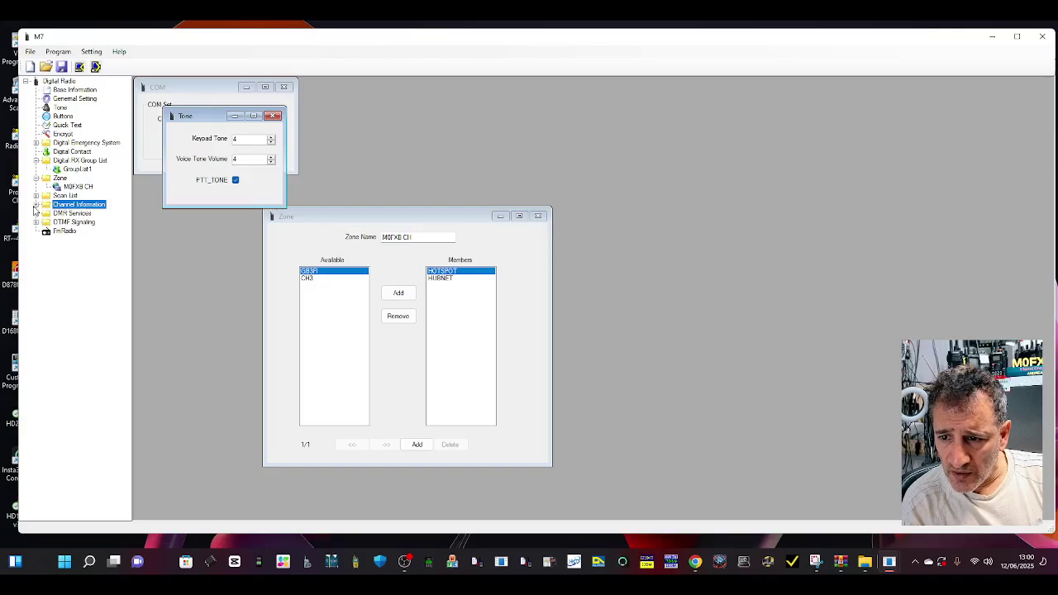
{"action": "double_click", "coordinate": [47, 209]}
{"action": "double_click", "coordinate": [83, 207]}
{"action": "double_click", "coordinate": [83, 207]}
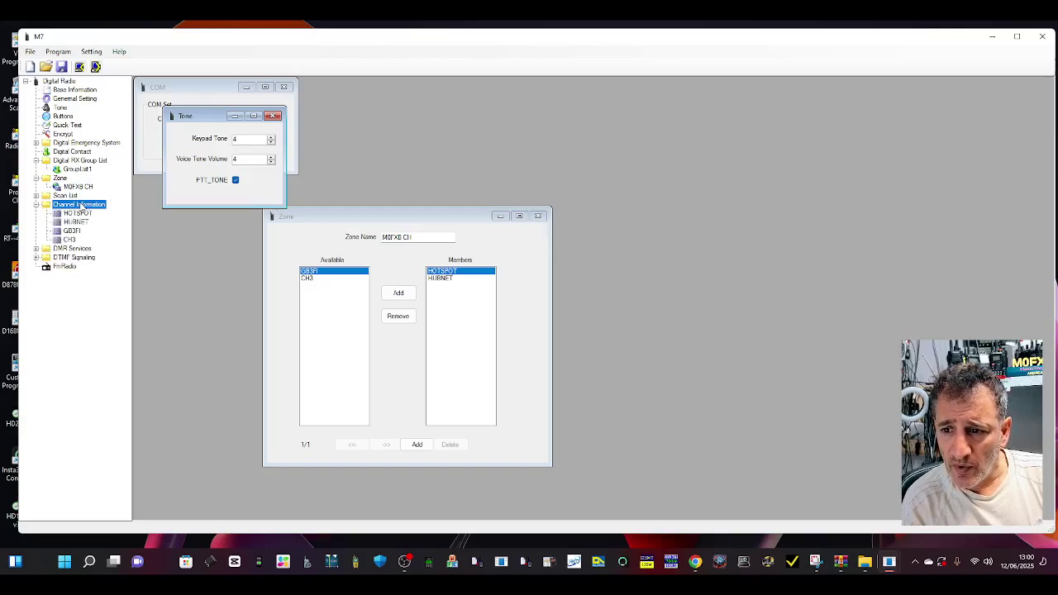
Open the HOTSPOT channel's information and add a new channel to the channel list.
{"action": "double_click", "coordinate": [78, 213]}
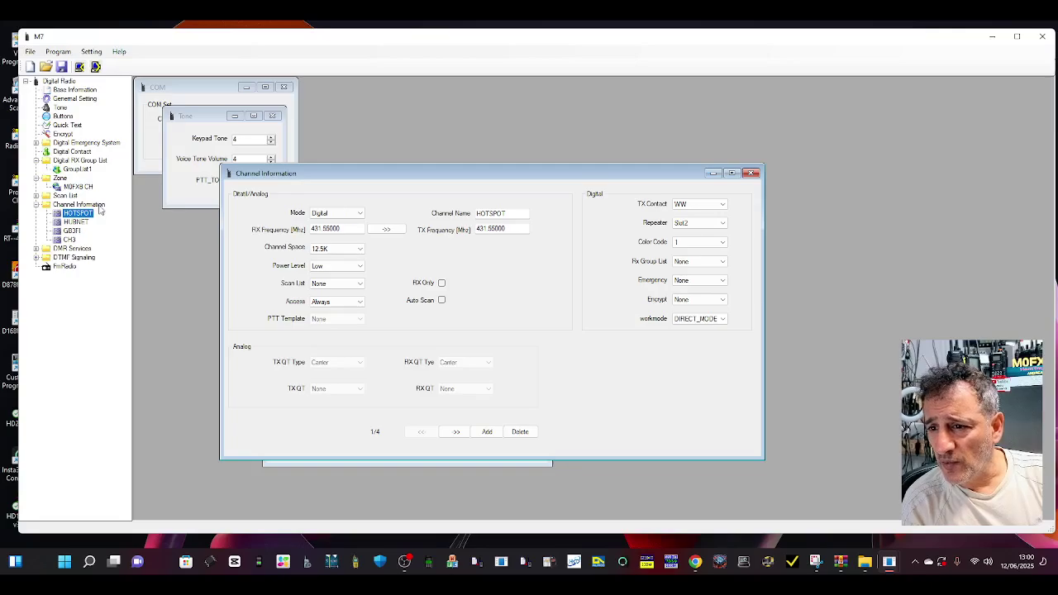
{"action": "left_click_drag", "start_coordinate": [508, 177], "coordinate": [511, 148]}
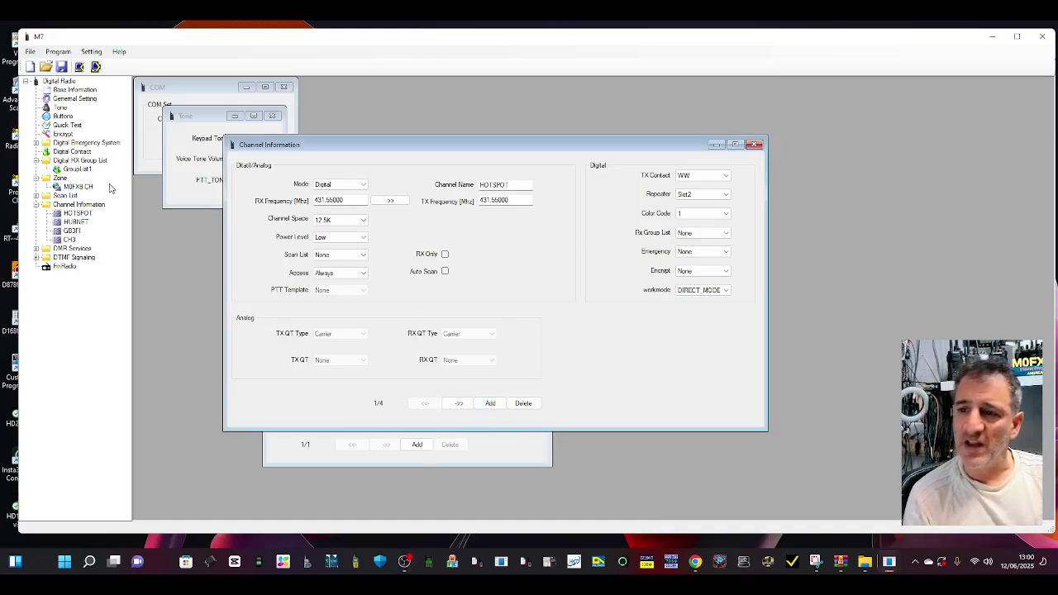
{"action": "left_click", "coordinate": [490, 402]}
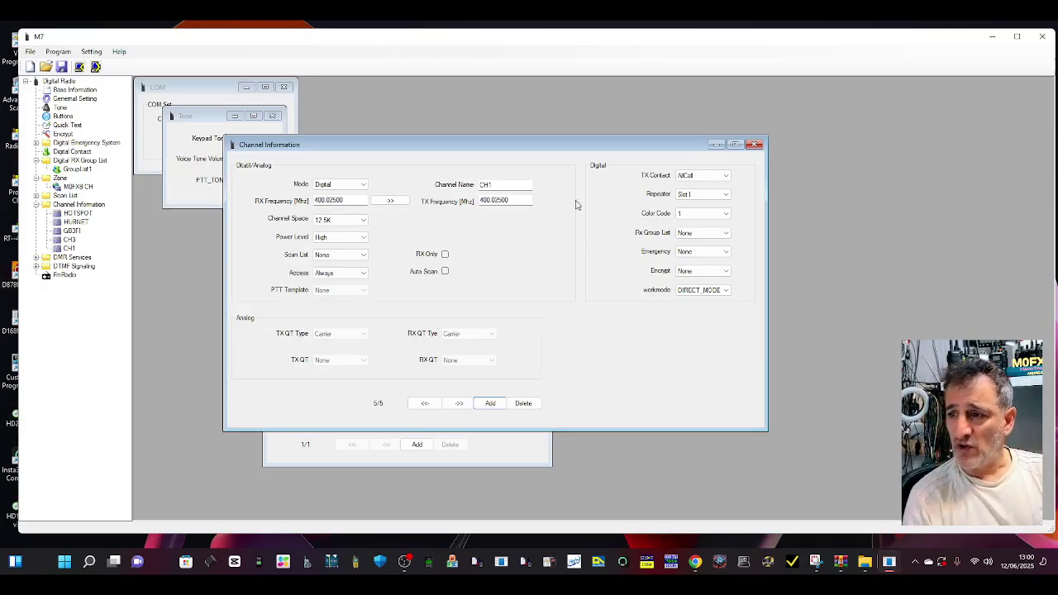
Assign GroupList1 as the Rx group list of the HOTSPOT channel, and close the channel information.
{"action": "left_click", "coordinate": [76, 215]}
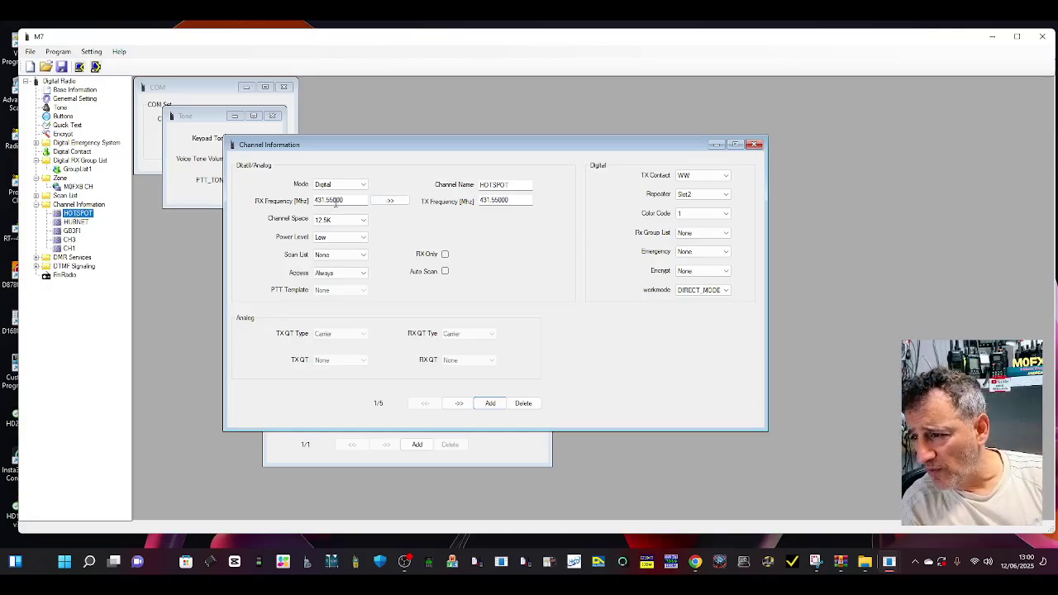
{"action": "left_click", "coordinate": [727, 196]}
{"action": "left_click", "coordinate": [728, 199]}
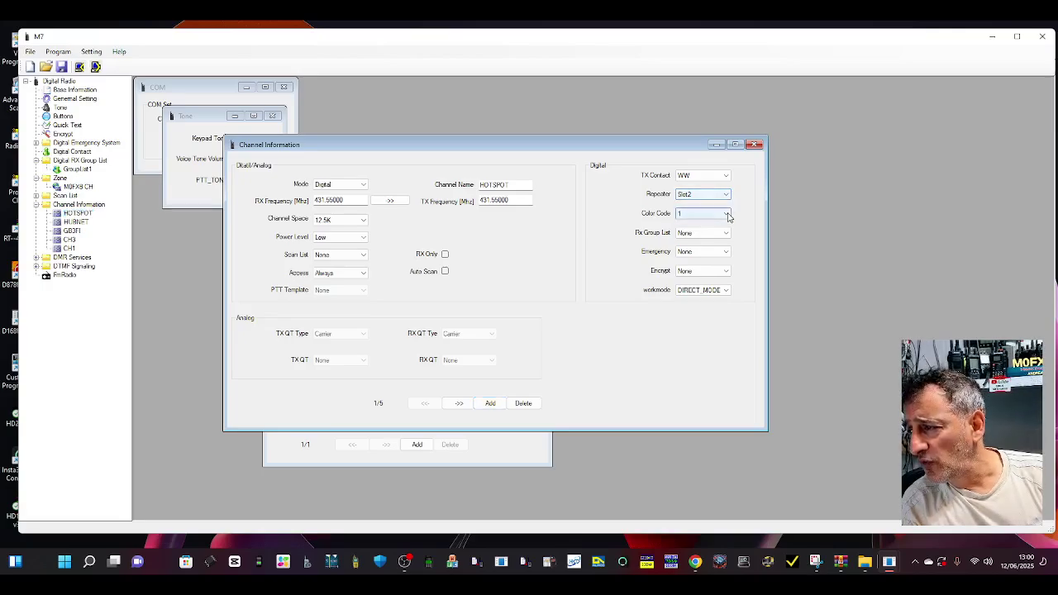
{"action": "left_click", "coordinate": [728, 214]}
{"action": "left_click", "coordinate": [728, 215]}
{"action": "left_click", "coordinate": [726, 234]}
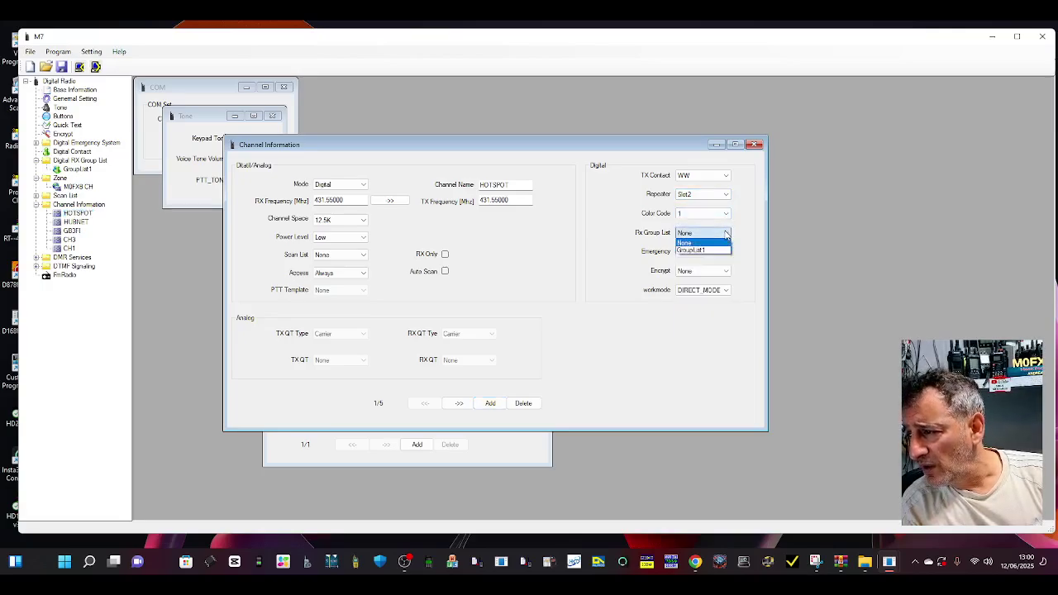
{"action": "left_click", "coordinate": [721, 249]}
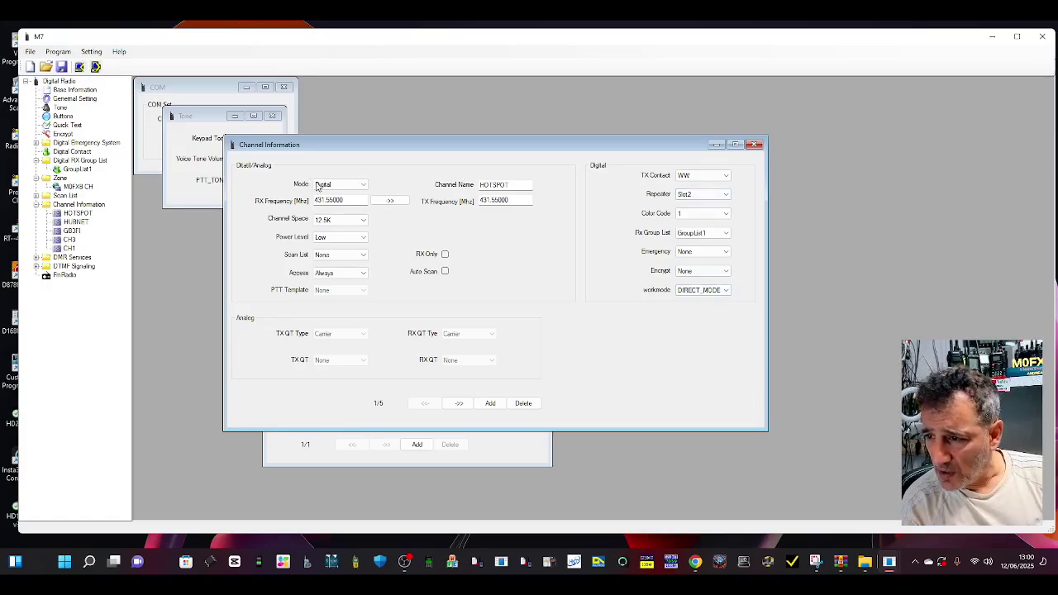
{"action": "left_click", "coordinate": [750, 145]}
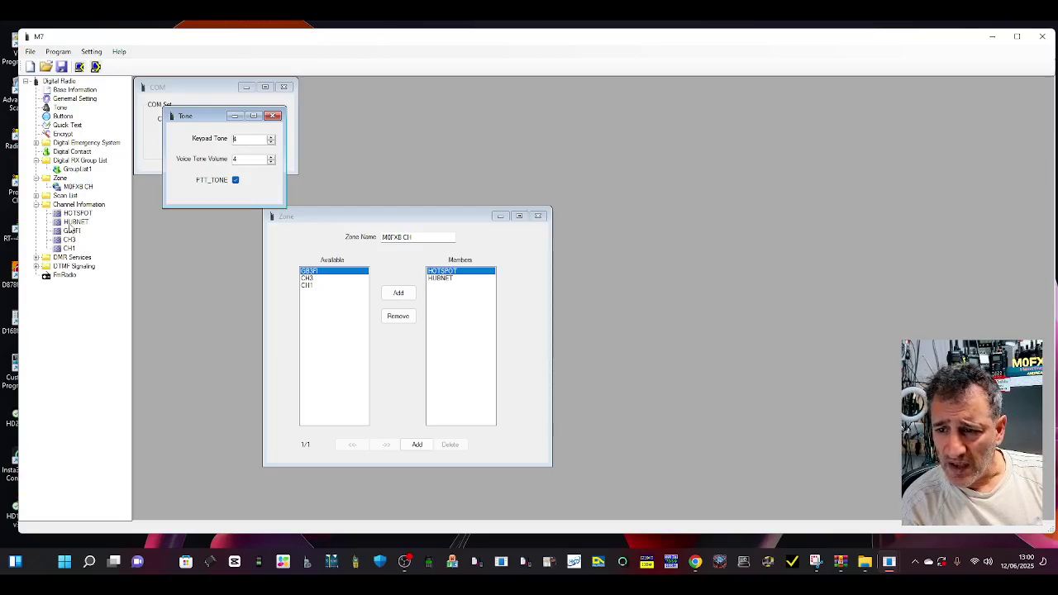
Set the RX frequency of the analog GB3FI channel to 430.92500 MHz, and close the channel information.
{"action": "left_click", "coordinate": [71, 231]}
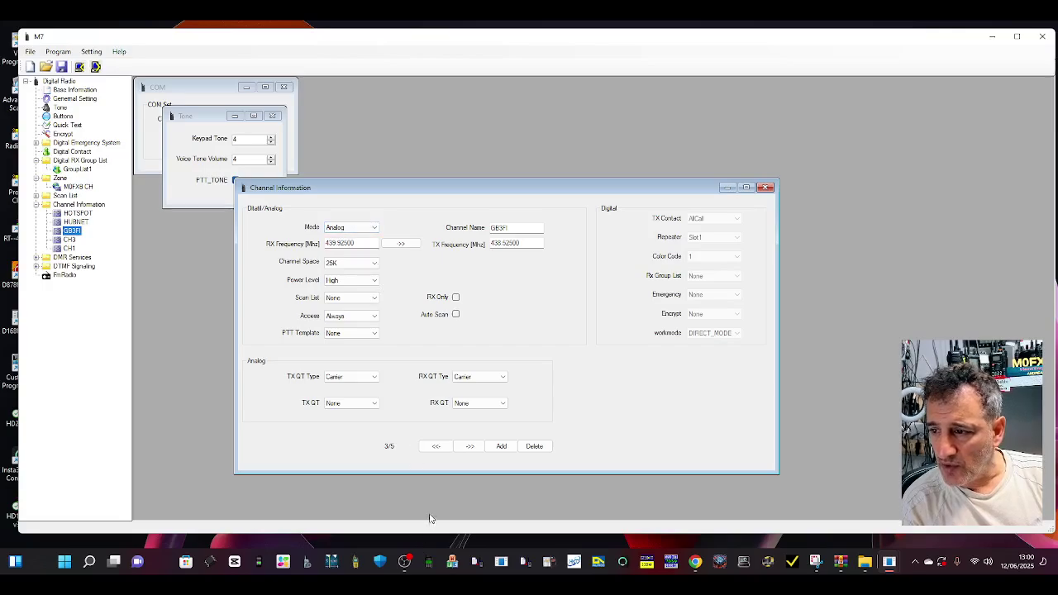
{"action": "left_click", "coordinate": [375, 229]}
{"action": "left_click", "coordinate": [364, 243]}
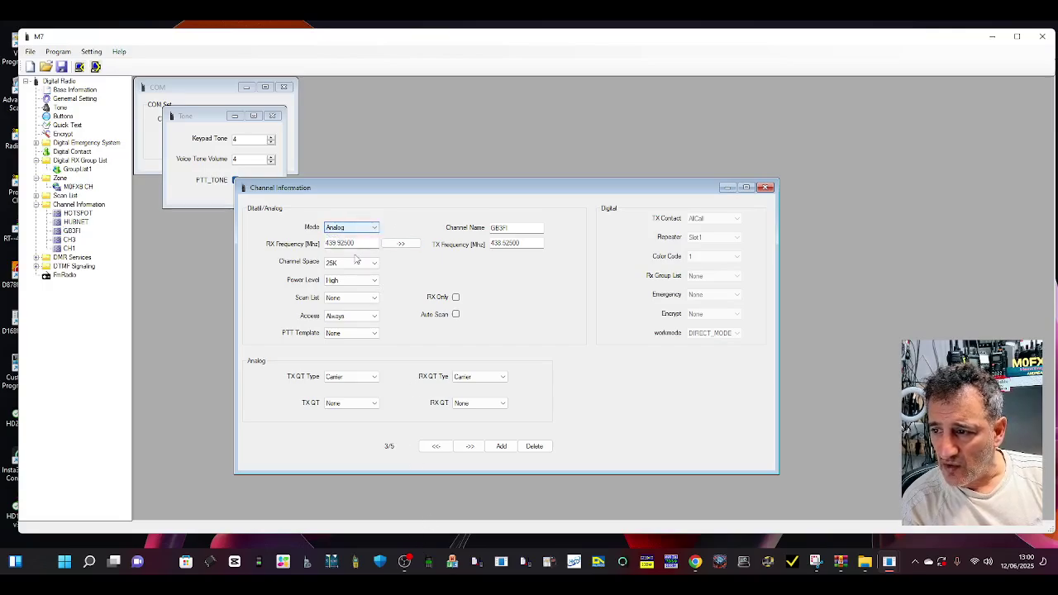
{"action": "left_click", "coordinate": [331, 243]}
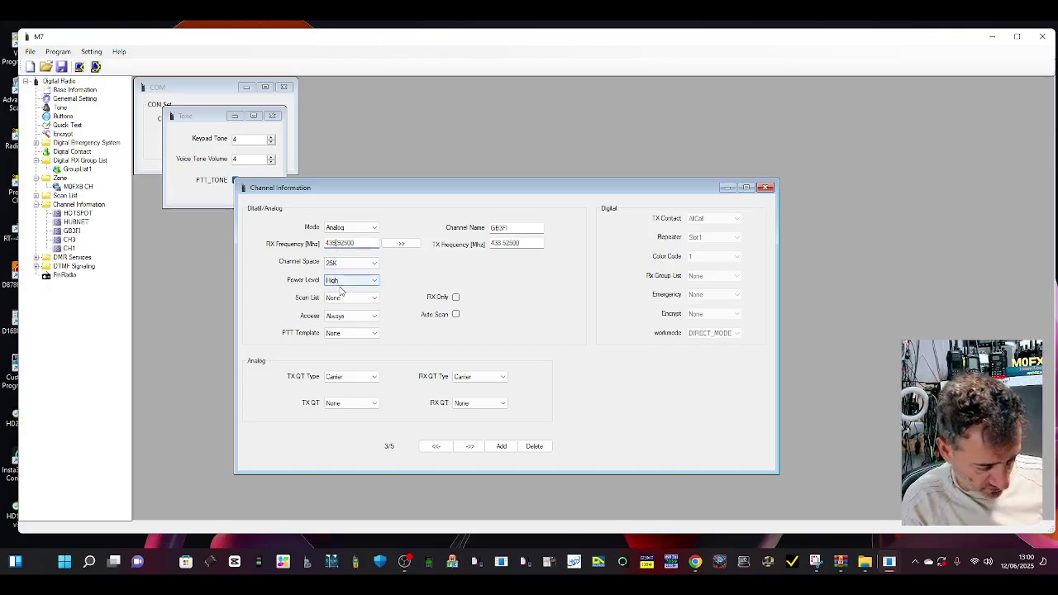
{"action": "left_click", "coordinate": [341, 283]}
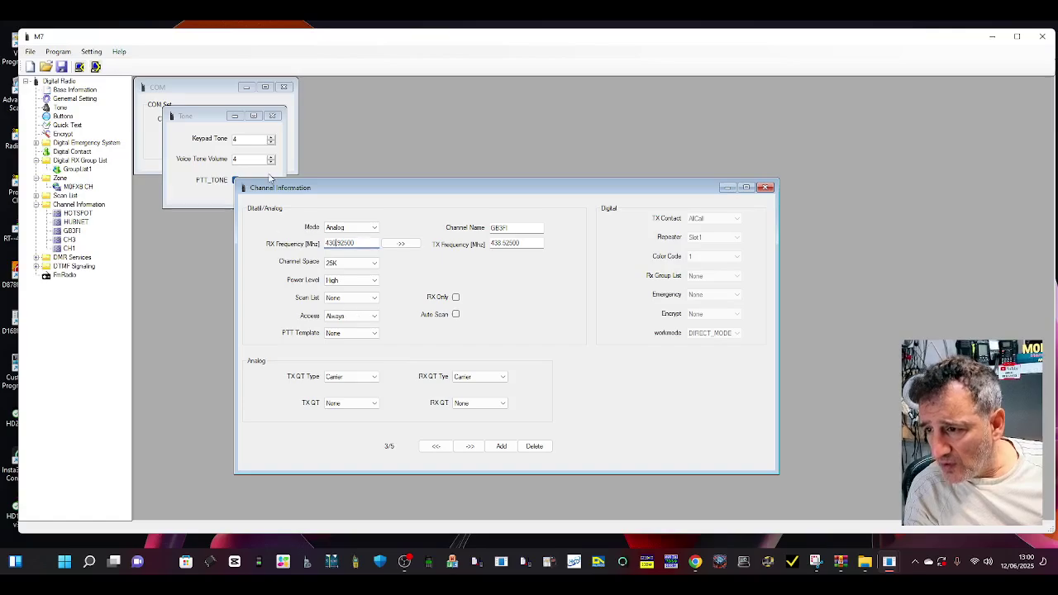
{"action": "left_click", "coordinate": [766, 186]}
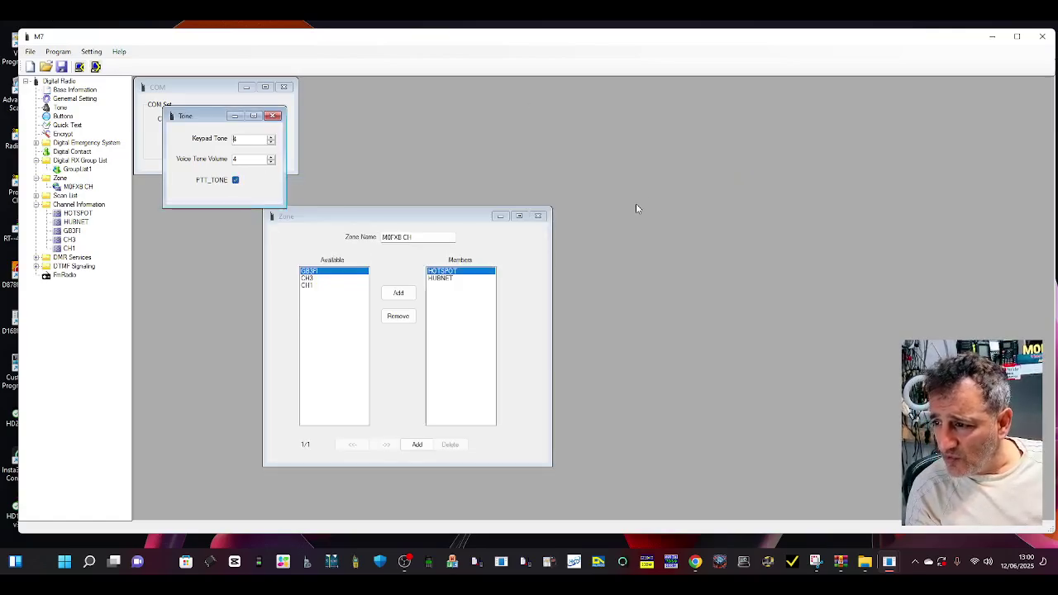
Save the configuration as M7.qs in the Downloads folder, replacing the existing file, and minimize the Zone window.
{"action": "left_click", "coordinate": [30, 51]}
{"action": "left_click", "coordinate": [56, 119]}
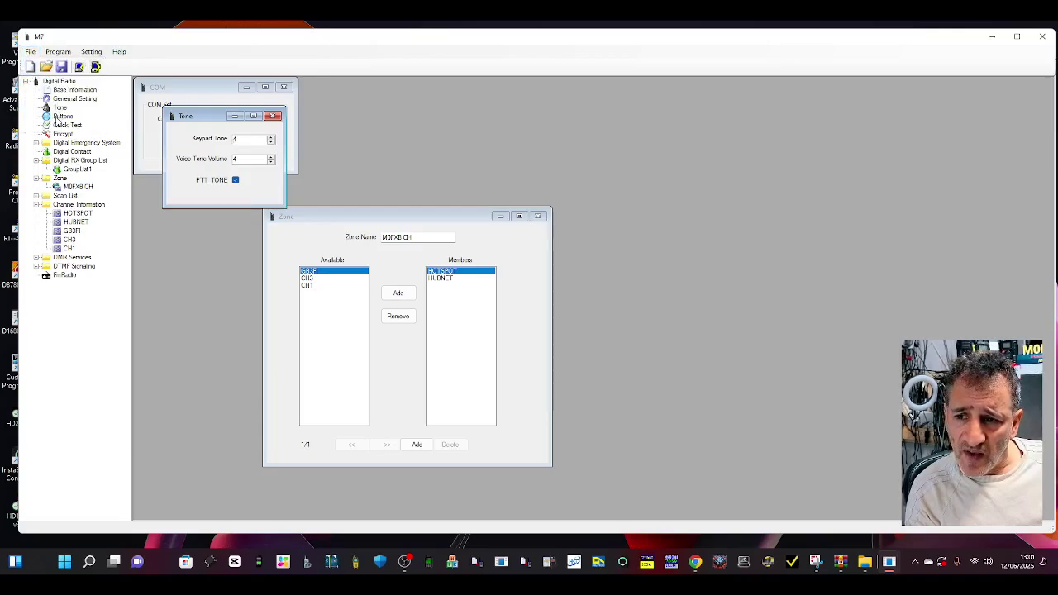
{"action": "left_click", "coordinate": [155, 152]}
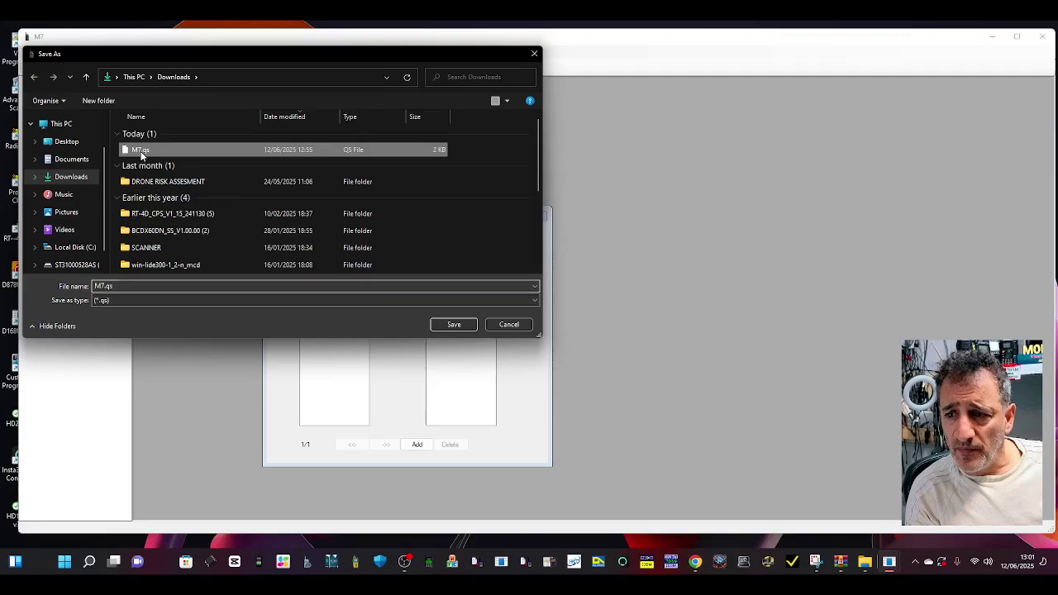
{"action": "left_click", "coordinate": [455, 326]}
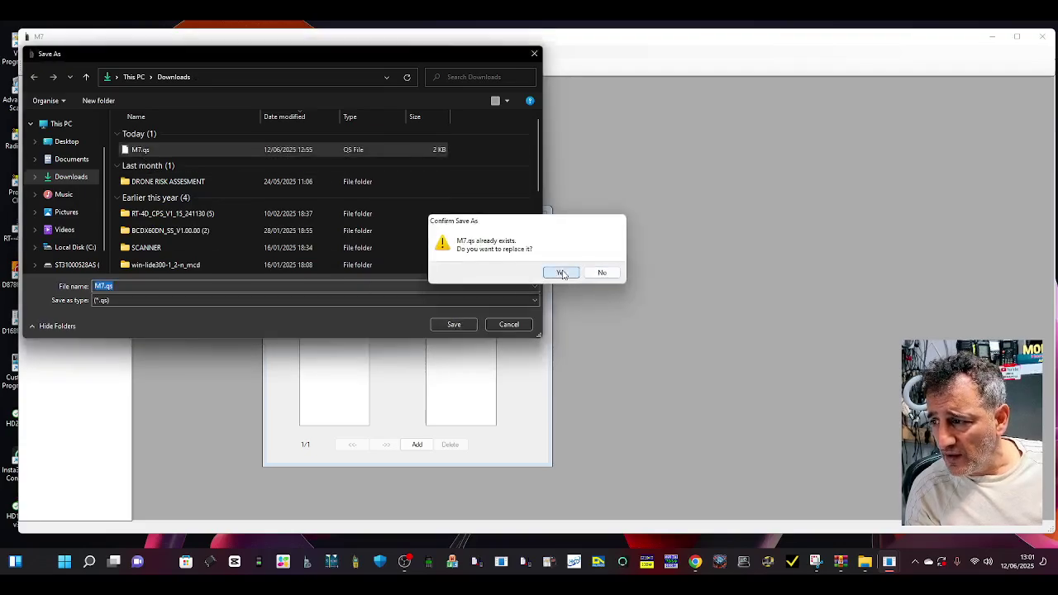
{"action": "left_click", "coordinate": [561, 272]}
{"action": "left_click", "coordinate": [499, 216]}
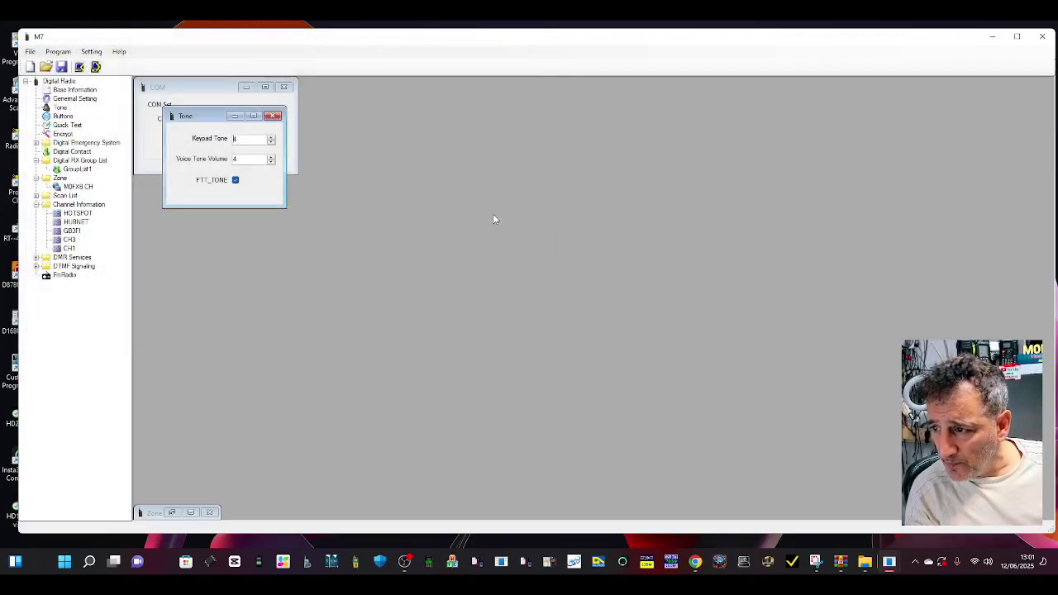
Review the DMR Services settings for call timing and radio enable, disable and monitor options, and close them.
{"action": "double_click", "coordinate": [76, 257]}
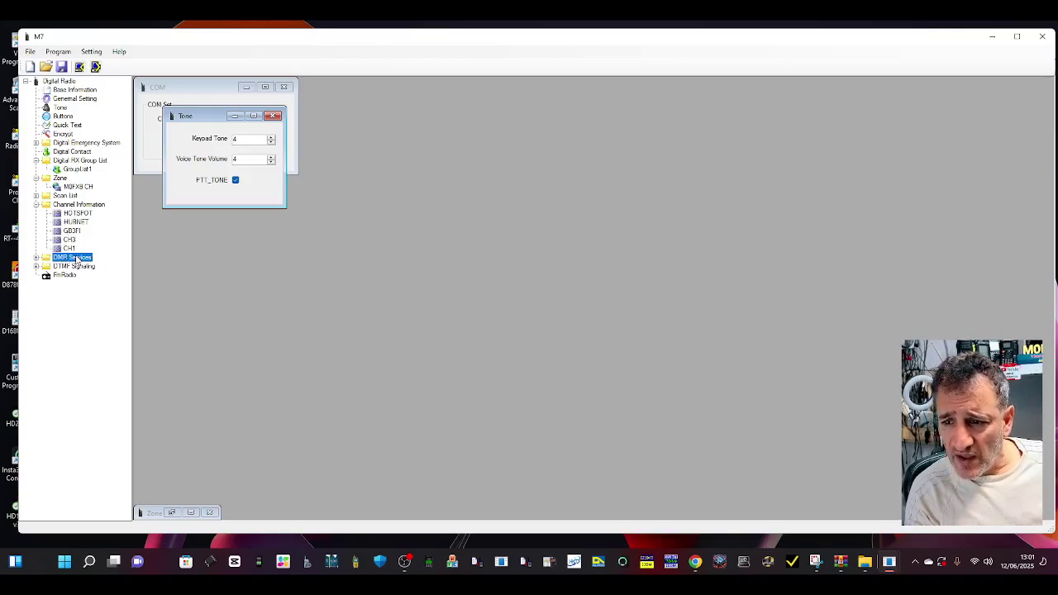
{"action": "left_click", "coordinate": [73, 266]}
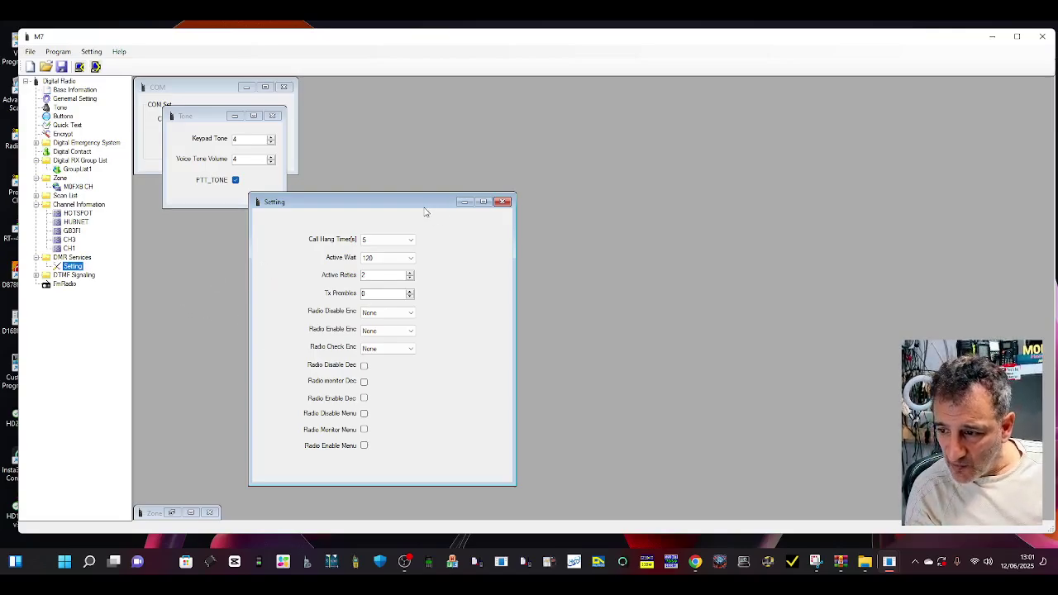
{"action": "left_click", "coordinate": [503, 202]}
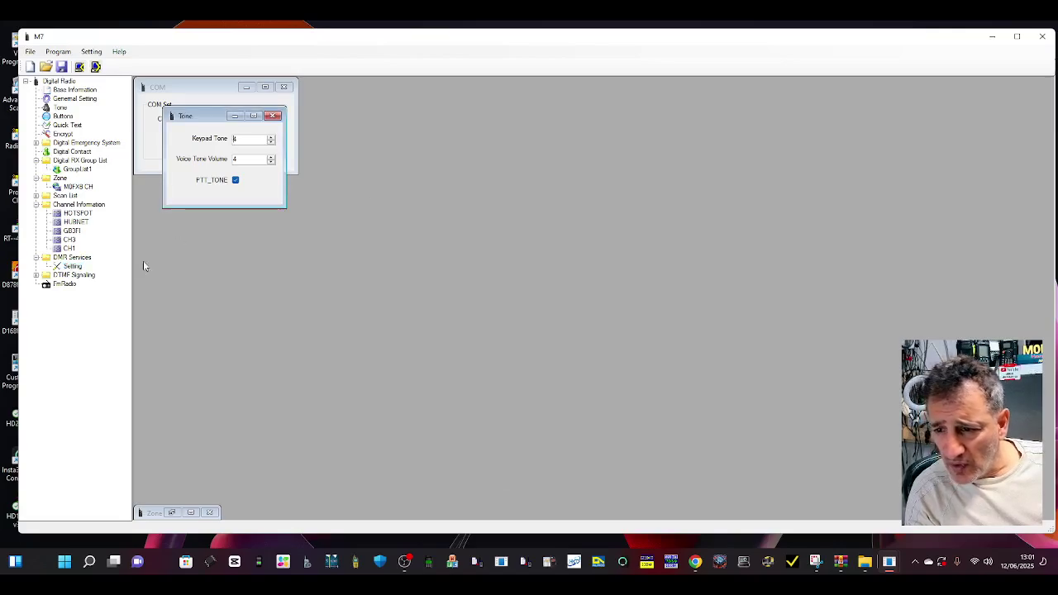
Expand the DTMF Signaling entries, check the FM radio's band and frequency list, and close the FM radio and Tone windows.
{"action": "double_click", "coordinate": [81, 276]}
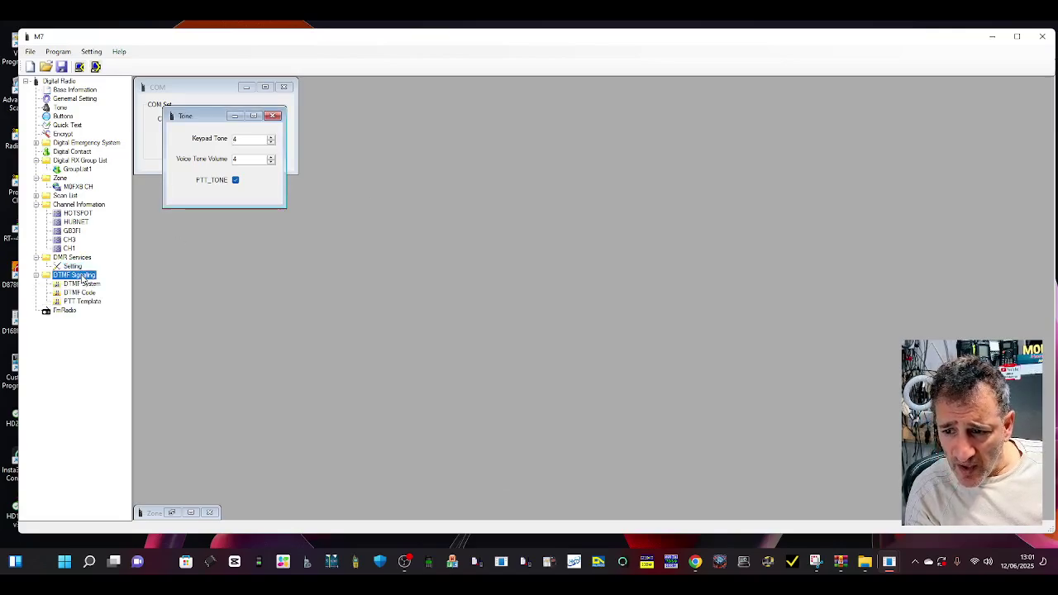
{"action": "double_click", "coordinate": [65, 311]}
{"action": "left_click", "coordinate": [328, 265]}
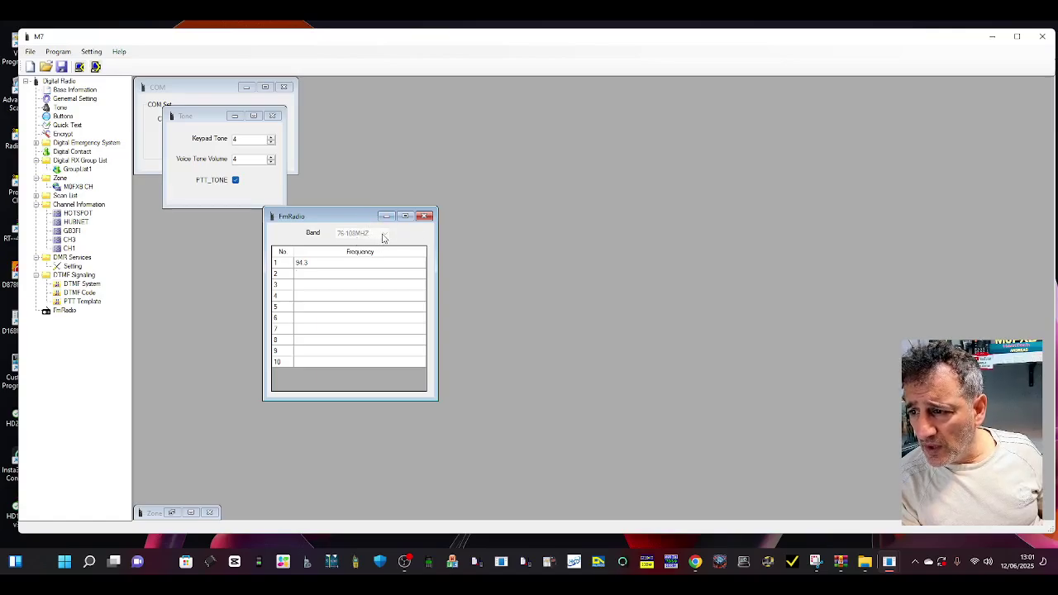
{"action": "left_click", "coordinate": [424, 217]}
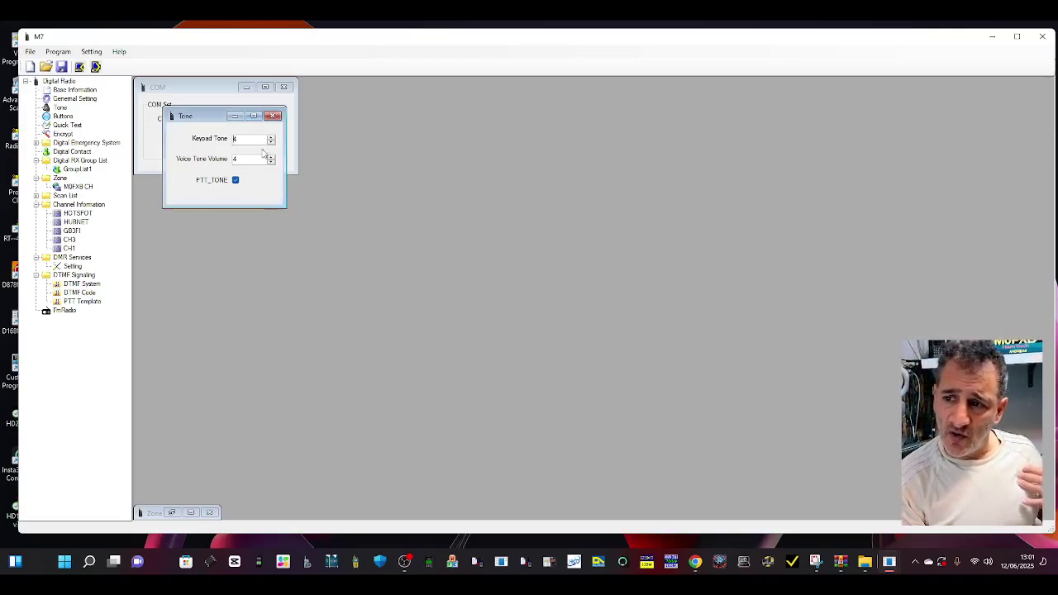
{"action": "left_click", "coordinate": [274, 118]}
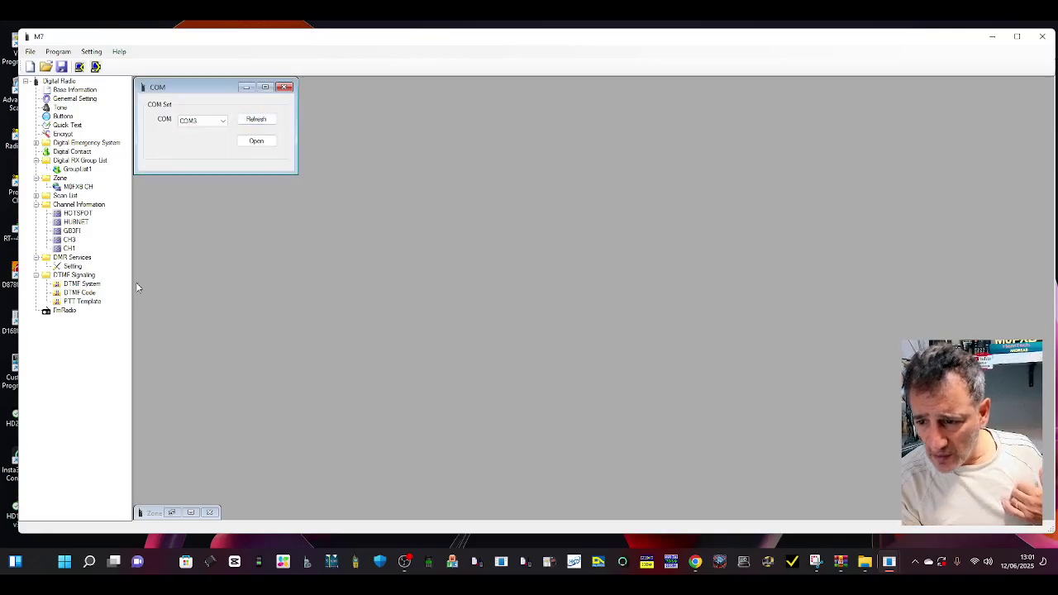
Add the HOTSPOT, HUBNET, GB3FI, CH3 and CH1 channels to the members of ScanList1, and close the scan list.
{"action": "double_click", "coordinate": [75, 197]}
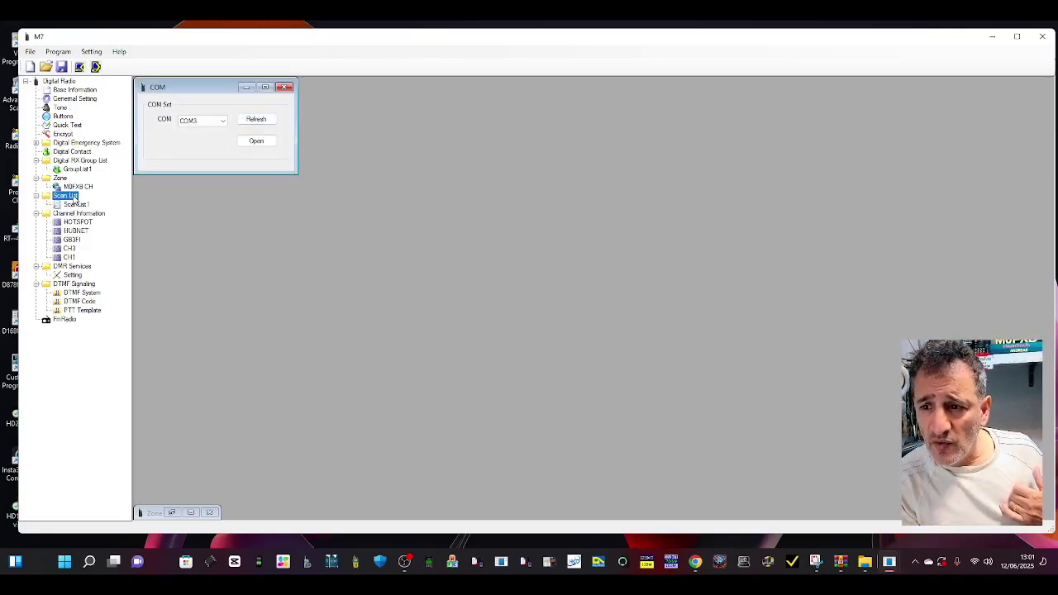
{"action": "double_click", "coordinate": [76, 204]}
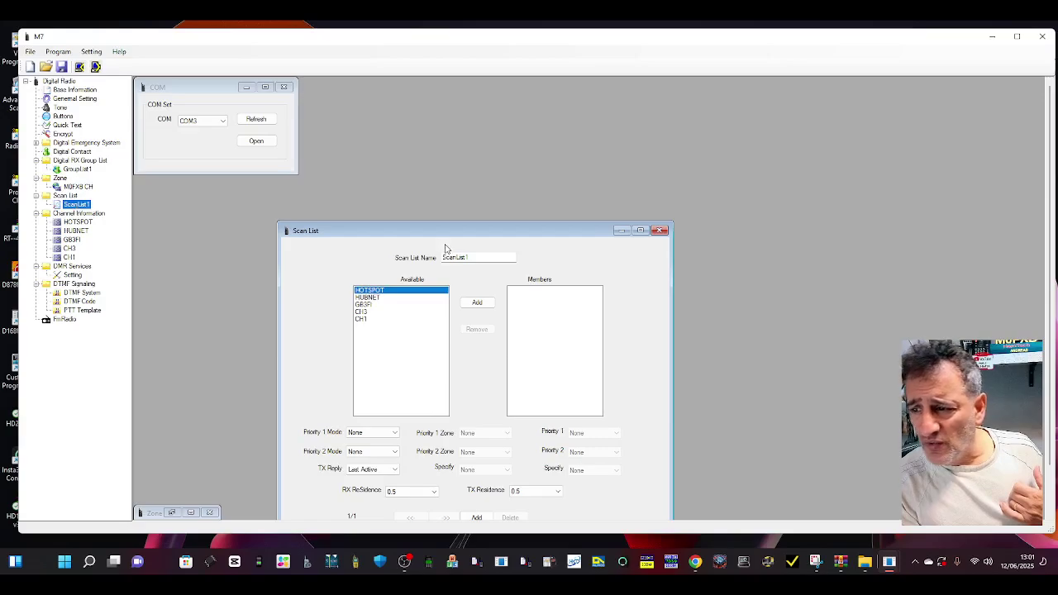
{"action": "left_click", "coordinate": [379, 306], "text": "shift"}
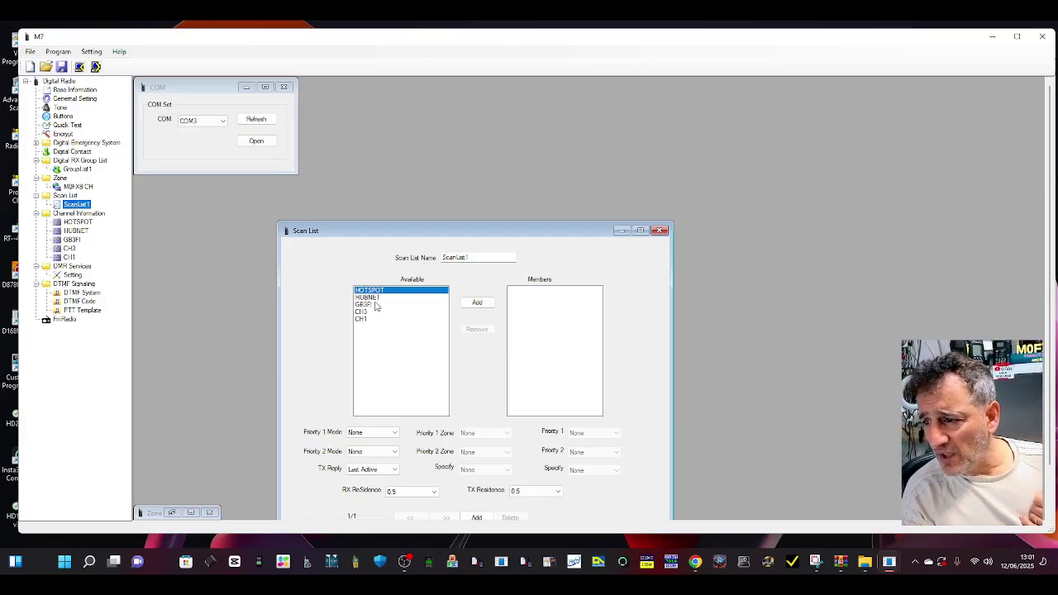
{"action": "left_click", "coordinate": [479, 303]}
{"action": "left_click", "coordinate": [478, 303]}
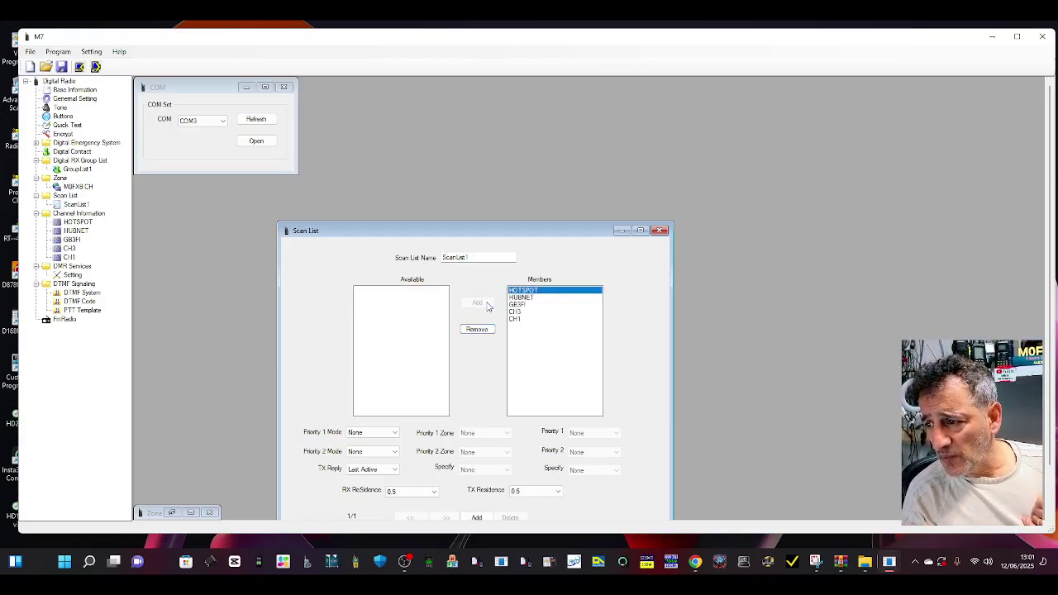
{"action": "left_click", "coordinate": [660, 230]}
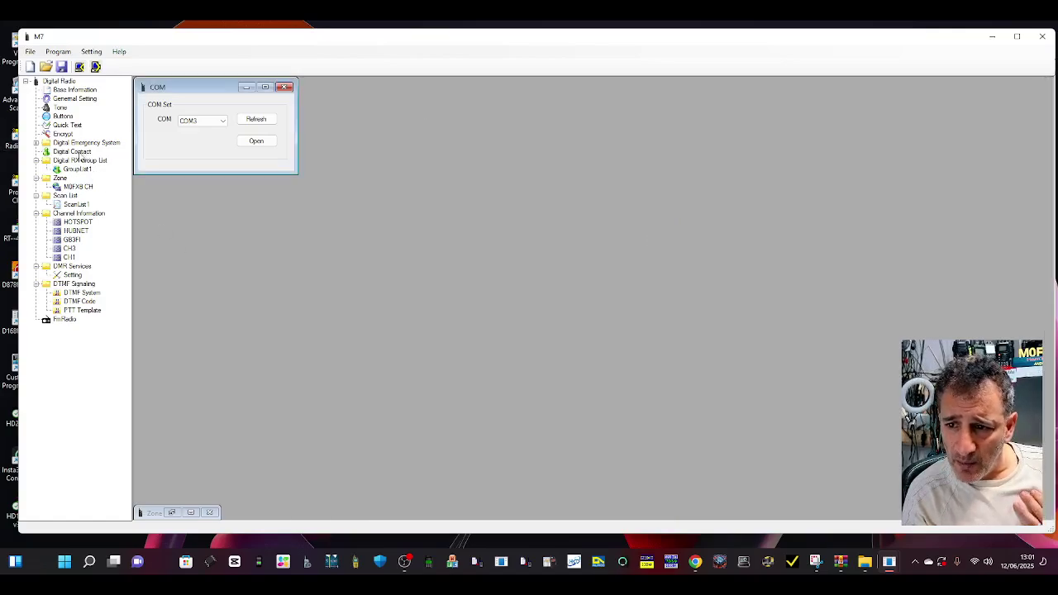
Review the digital contacts, encryption keys, quick texts, button functions, tones and general settings.
{"action": "double_click", "coordinate": [80, 153]}
{"action": "left_click", "coordinate": [83, 142]}
{"action": "double_click", "coordinate": [65, 134]}
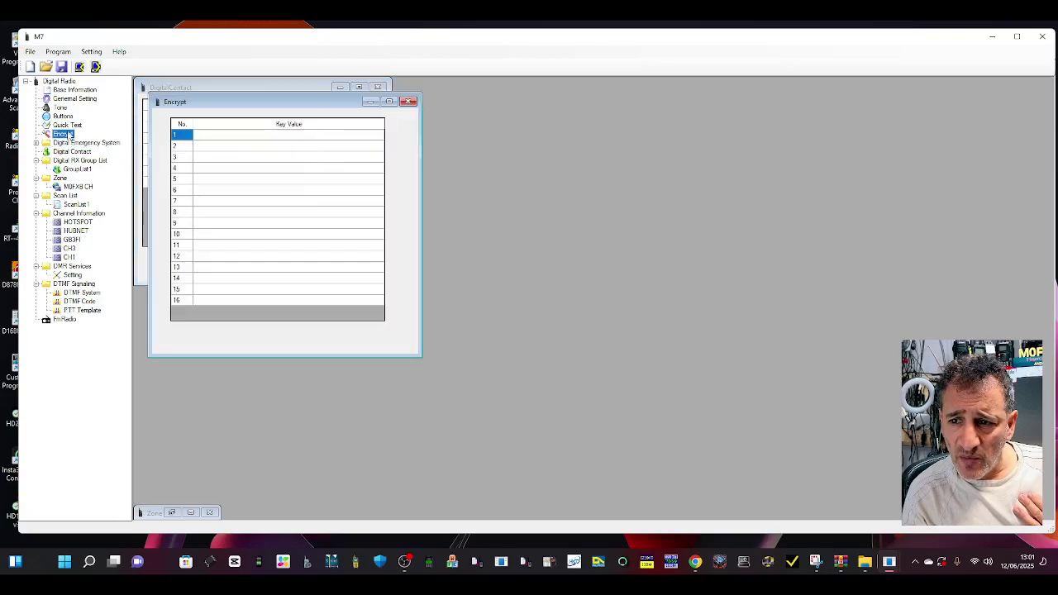
{"action": "double_click", "coordinate": [69, 125]}
{"action": "double_click", "coordinate": [63, 115]}
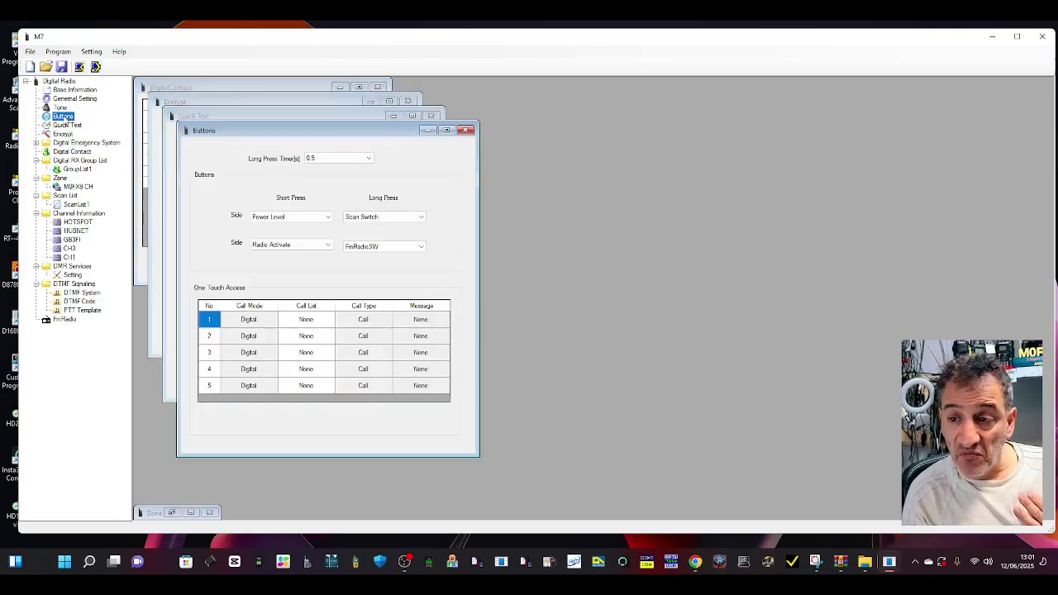
{"action": "double_click", "coordinate": [59, 107]}
{"action": "double_click", "coordinate": [75, 99]}
Write the configuration to the connected radio, retrying if the link fails.
{"action": "left_click", "coordinate": [58, 51]}
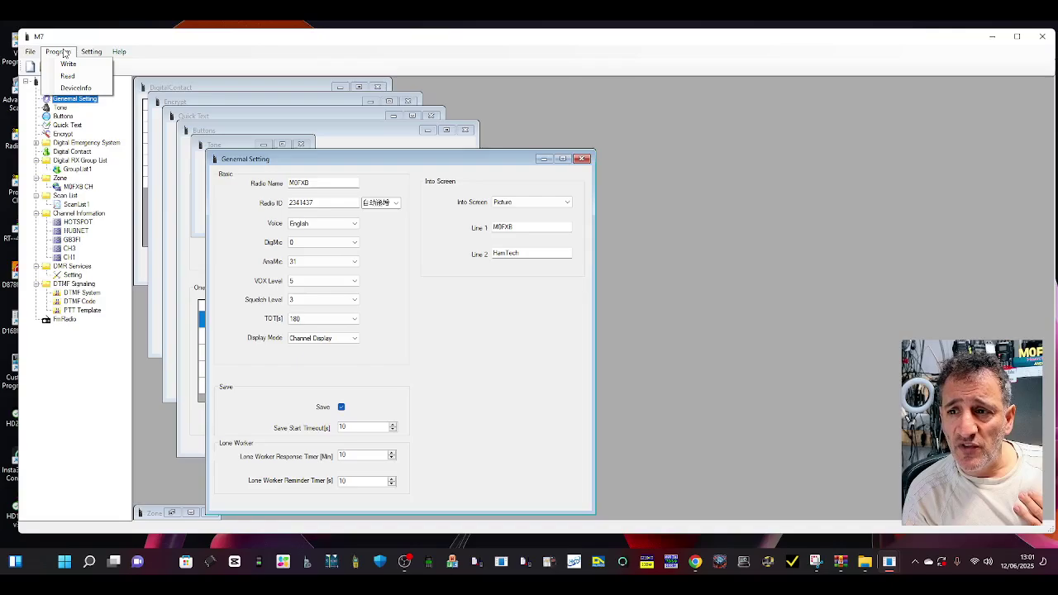
{"action": "left_click", "coordinate": [66, 63]}
{"action": "left_click", "coordinate": [486, 306]}
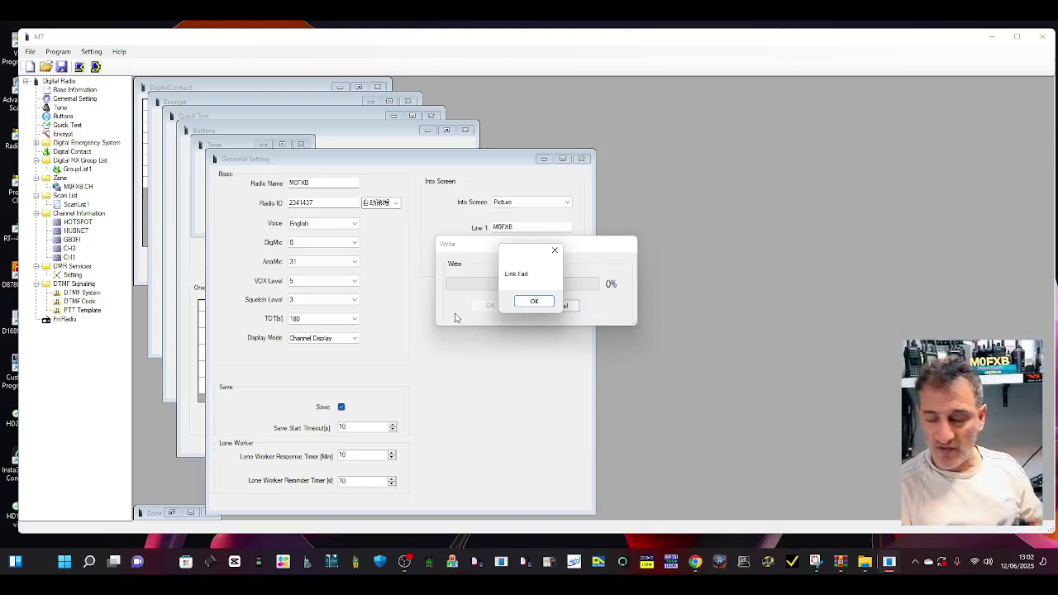
{"action": "left_click", "coordinate": [533, 301]}
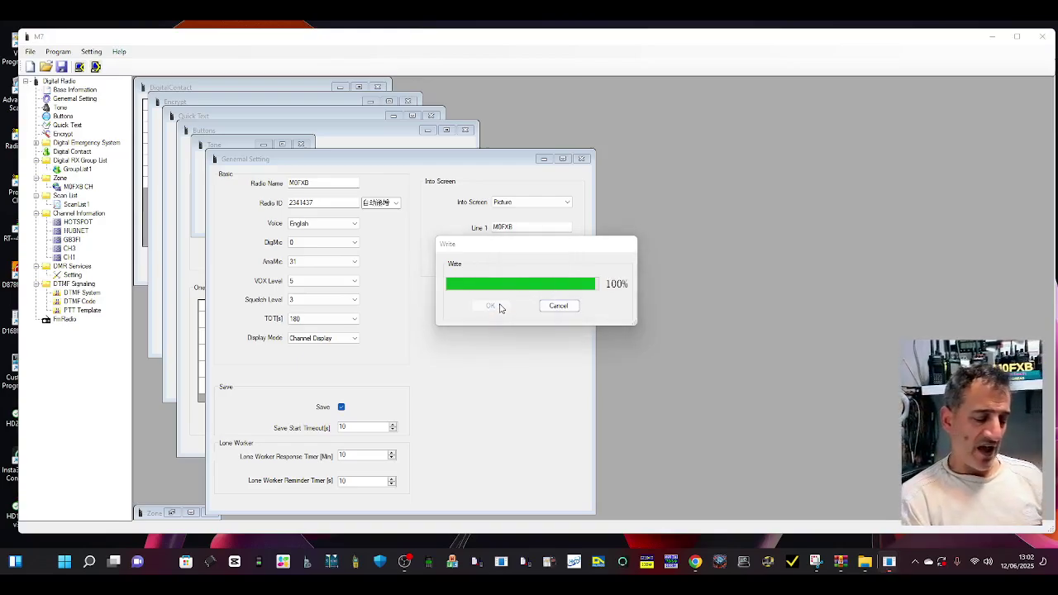
{"action": "left_click", "coordinate": [534, 301]}
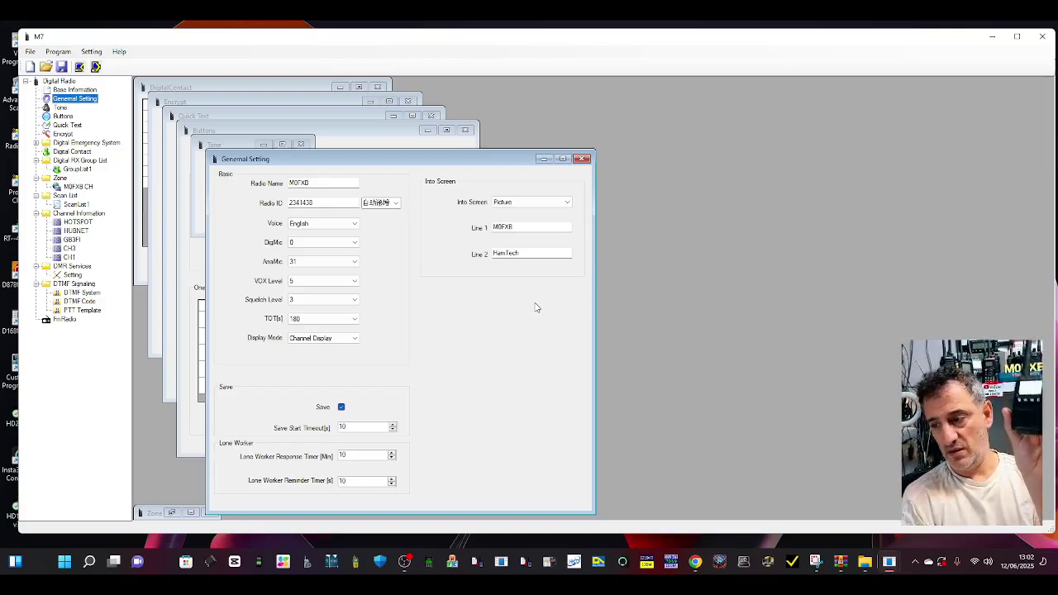
{"action": "left_click", "coordinate": [404, 561]}
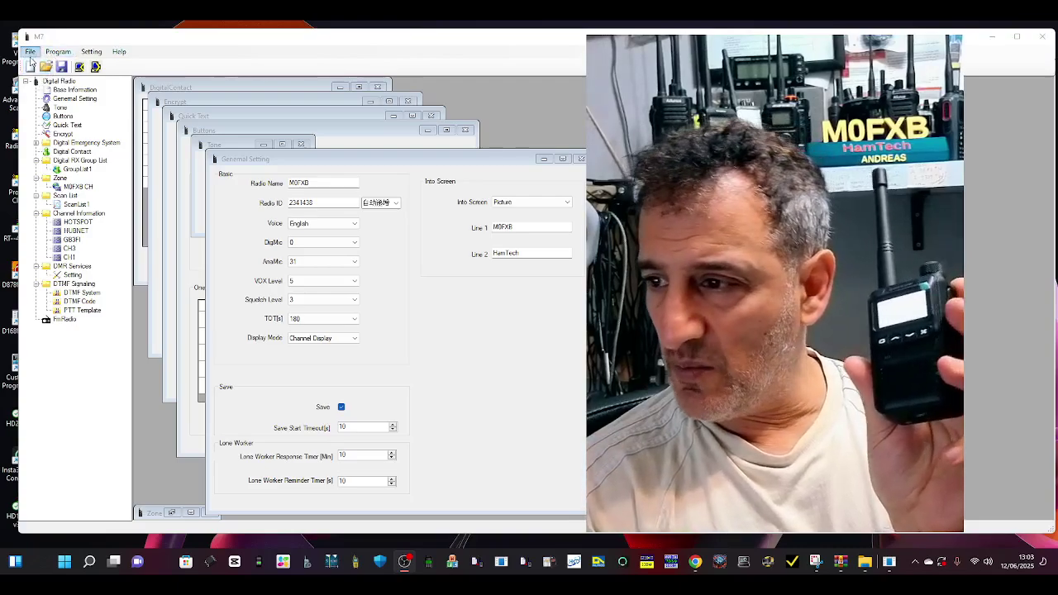
Save the configuration again over the M7.qs file in the Downloads folder.
{"action": "left_click", "coordinate": [30, 52]}
{"action": "left_click", "coordinate": [58, 119]}
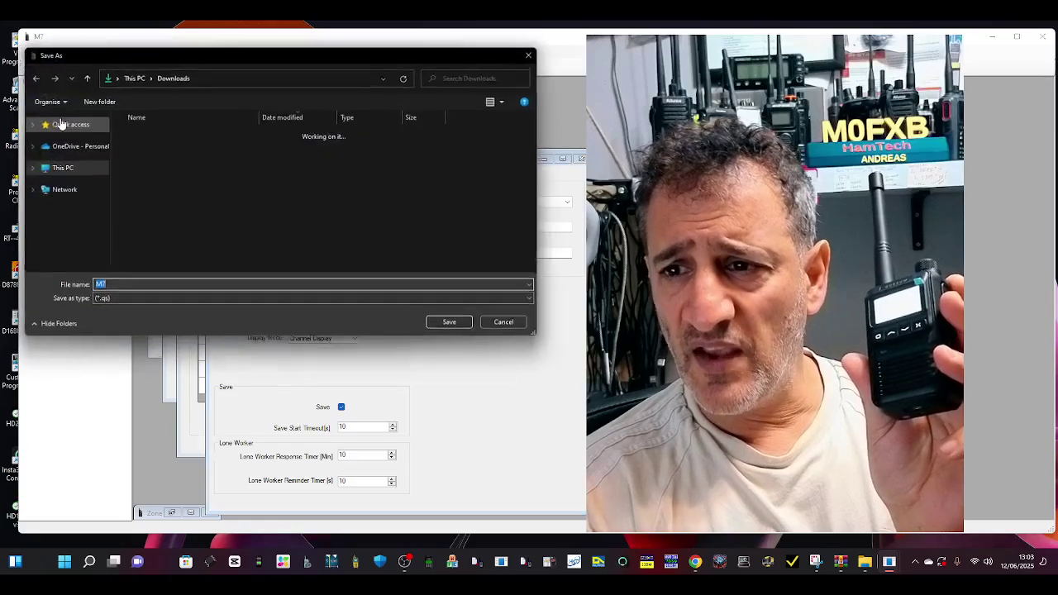
{"action": "left_click", "coordinate": [137, 151]}
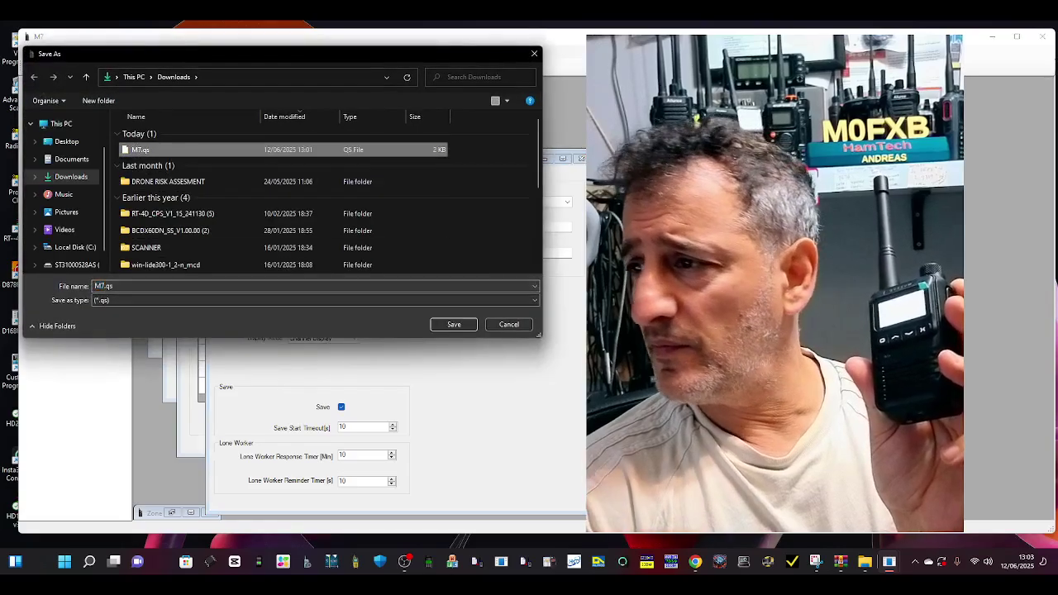
{"action": "left_click", "coordinate": [454, 324]}
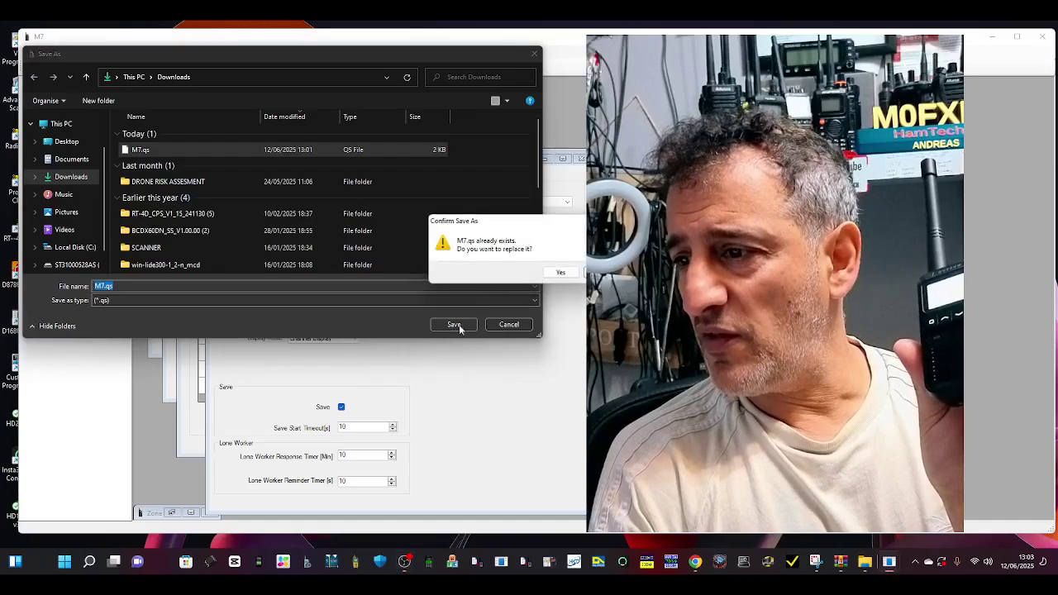
{"action": "left_click_drag", "start_coordinate": [518, 223], "coordinate": [389, 222]}
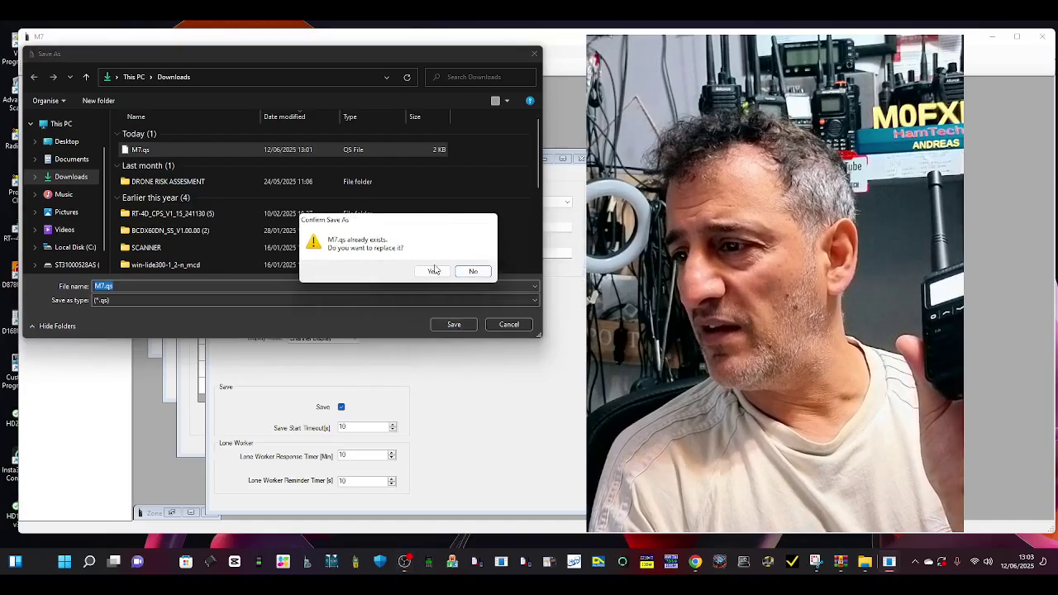
{"action": "left_click", "coordinate": [433, 272]}
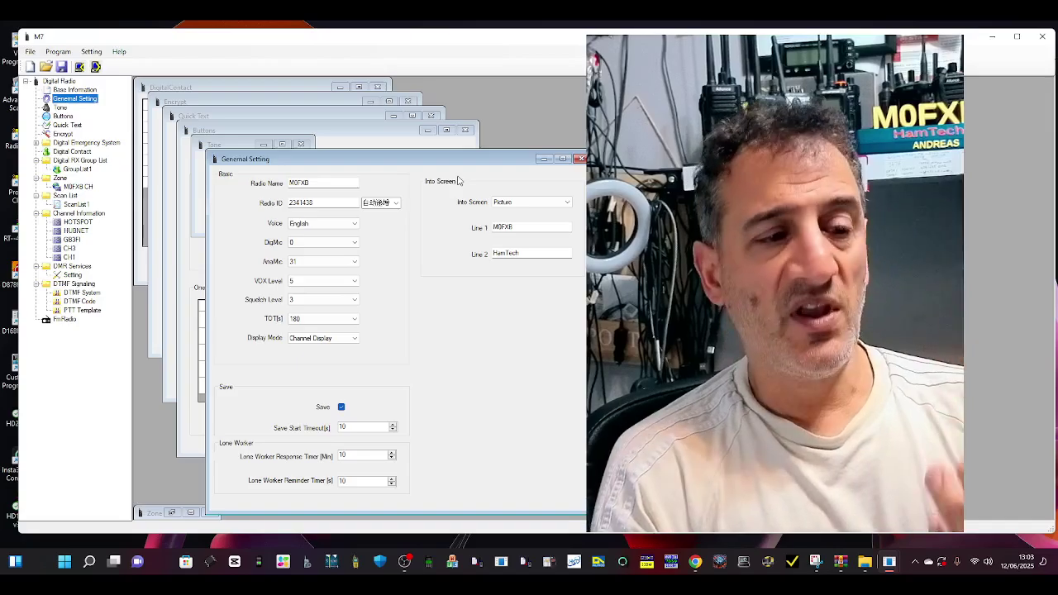